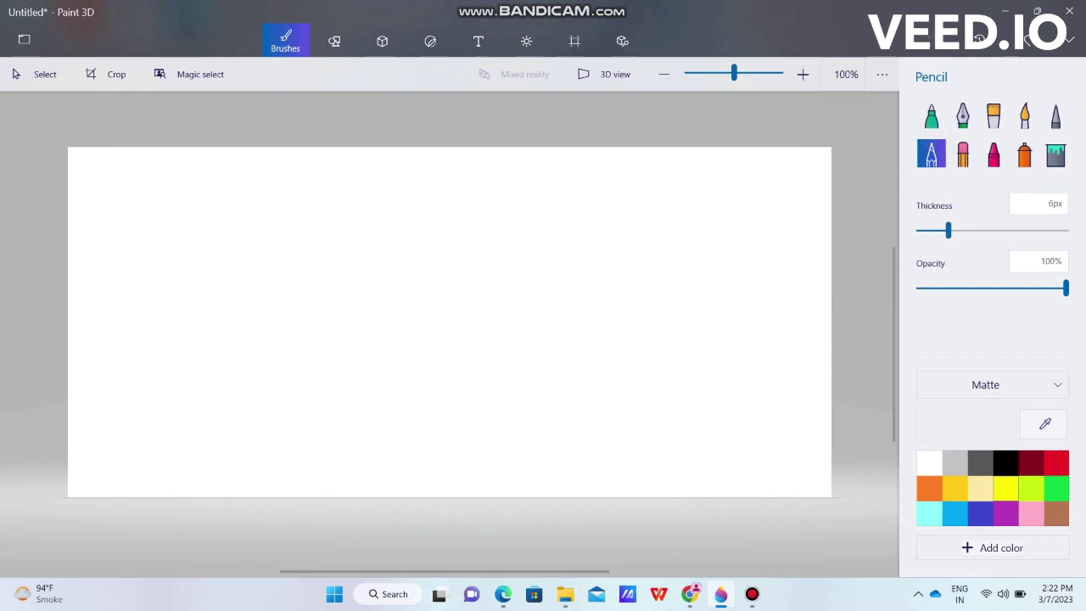
pyautogui.moveTo(339, 242); pyautogui.dragTo(370, 220)
pyautogui.click(751, 593)
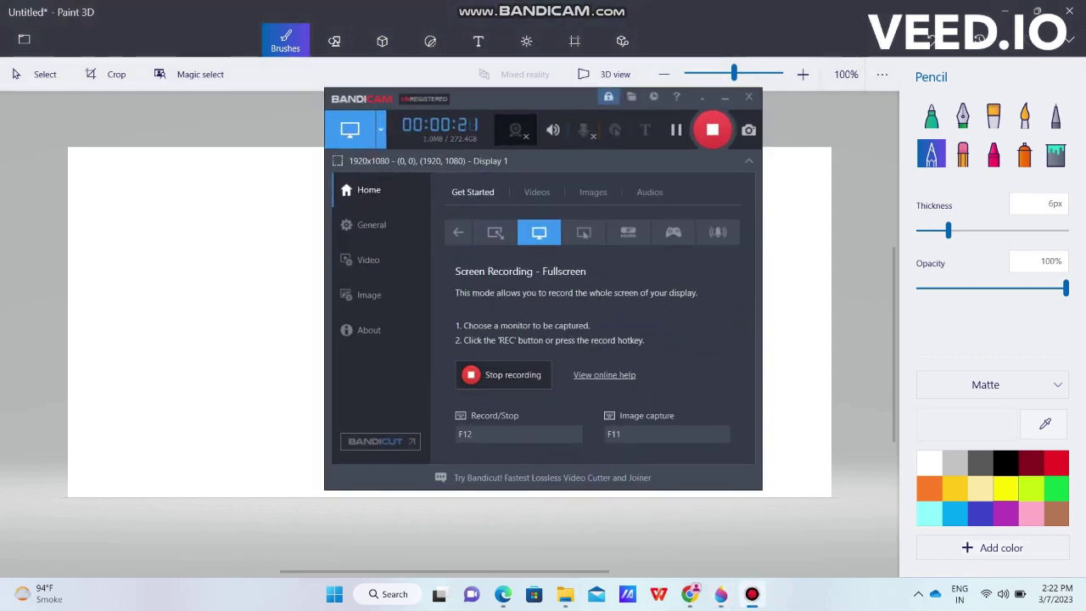
pyautogui.click(459, 232)
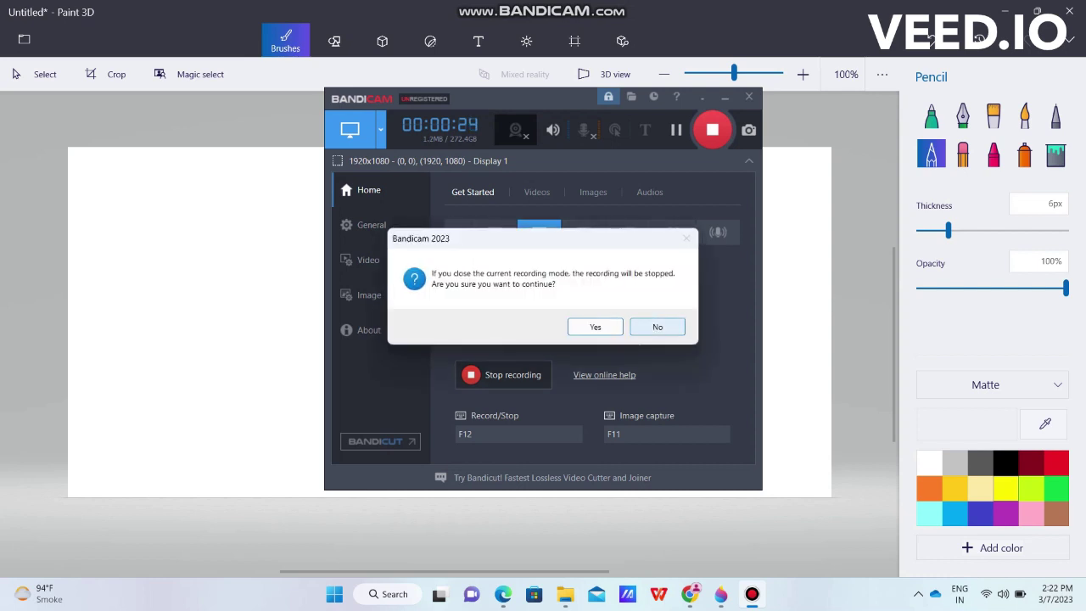
pyautogui.click(657, 327)
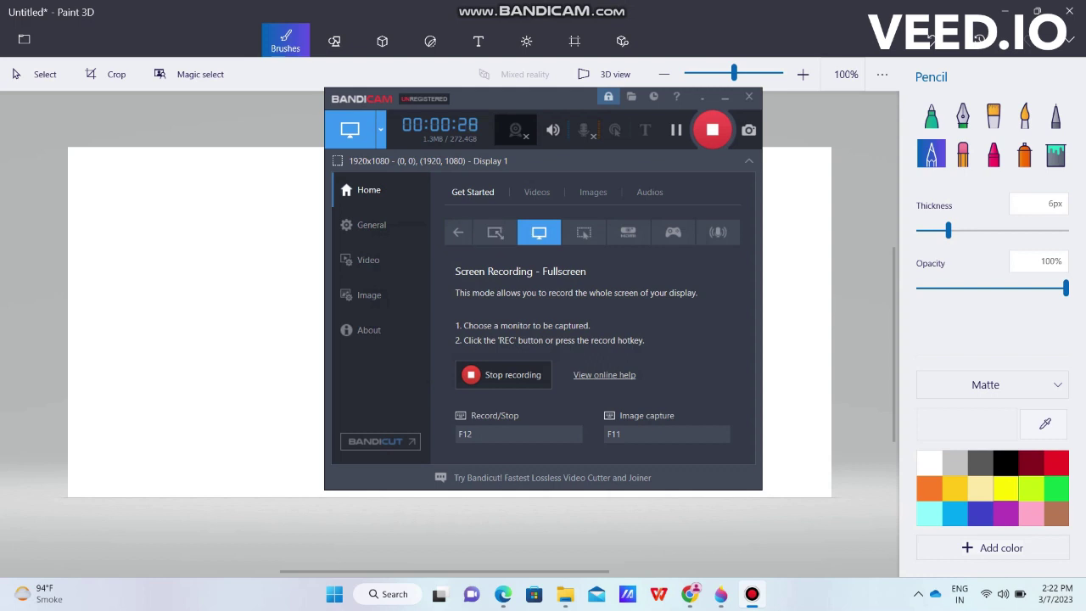
pyautogui.click(724, 97)
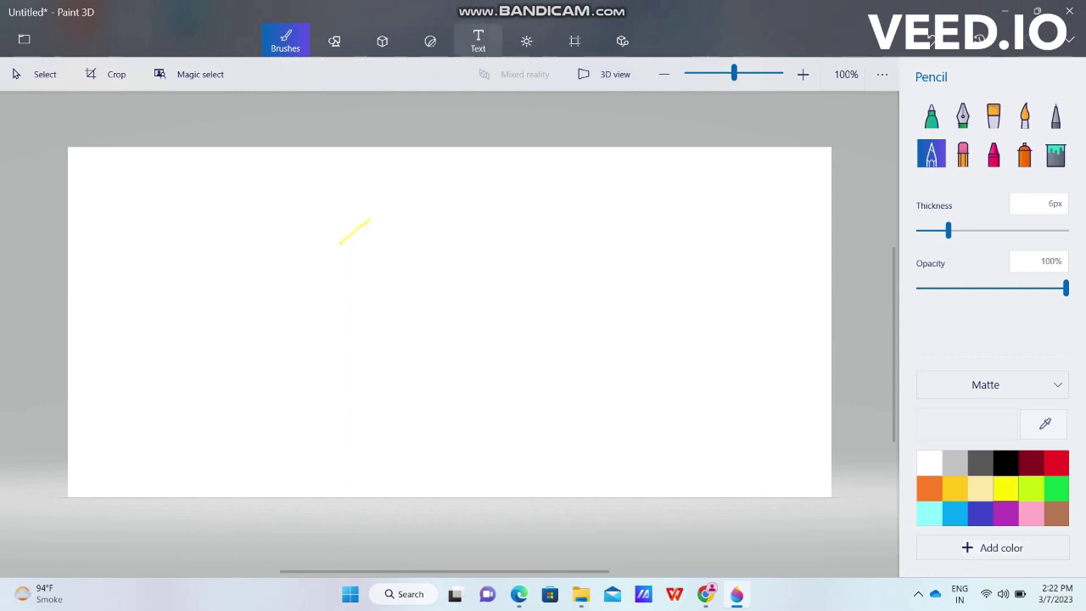
pyautogui.click(980, 39)
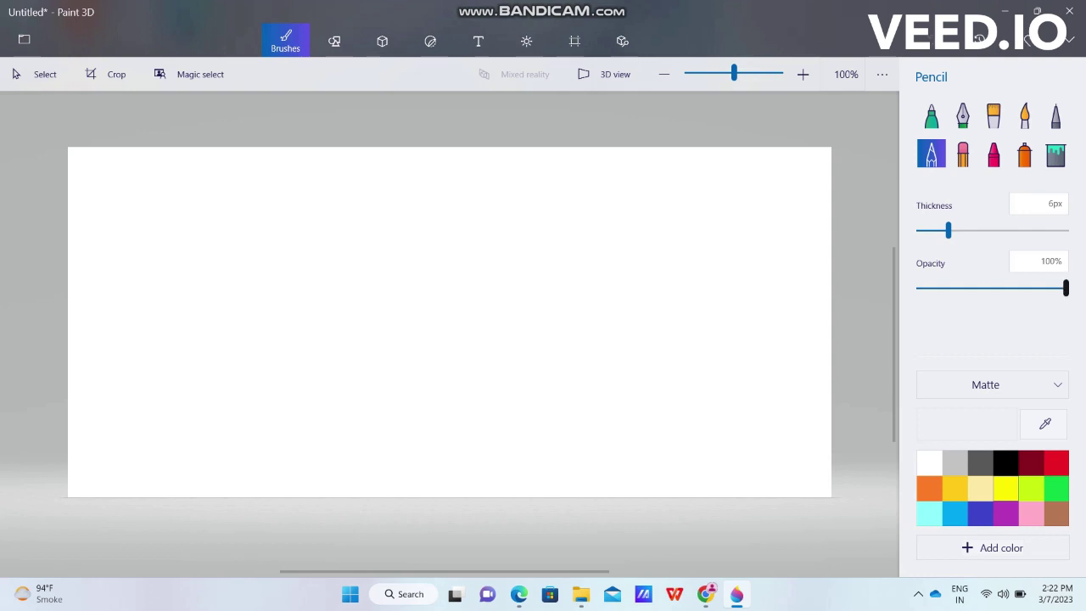
# Step: Sketch three overlapping hills in black pencil across the upper middle and right of the canvas
pyautogui.click(1006, 463)
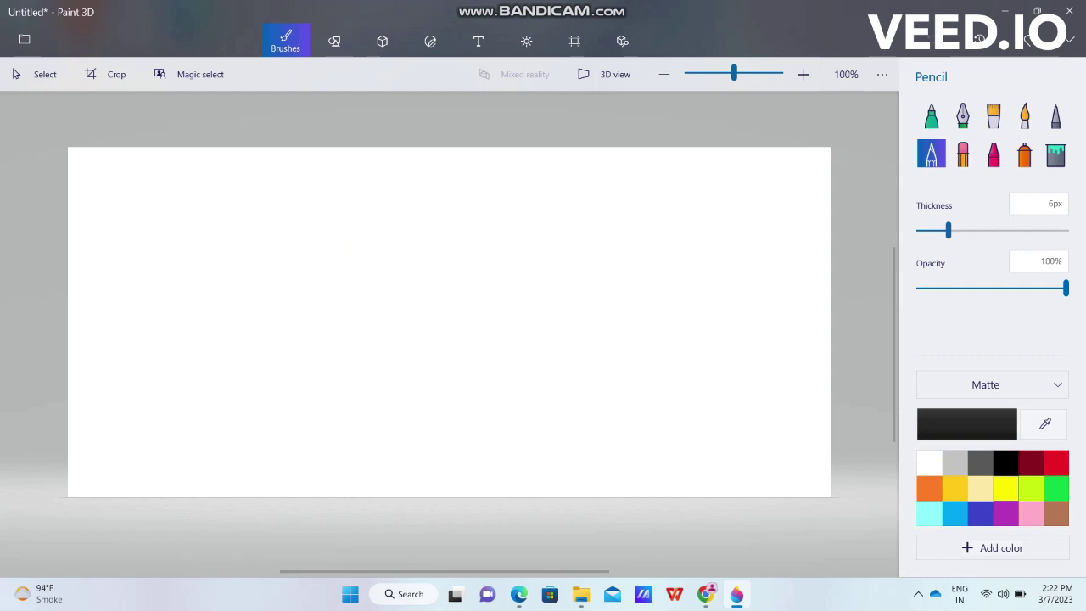
pyautogui.moveTo(350, 233)
pyautogui.mouseDown()
pyautogui.moveTo(401, 201)
pyautogui.moveTo(433, 201)
pyautogui.moveTo(532, 246)
pyautogui.mouseUp()
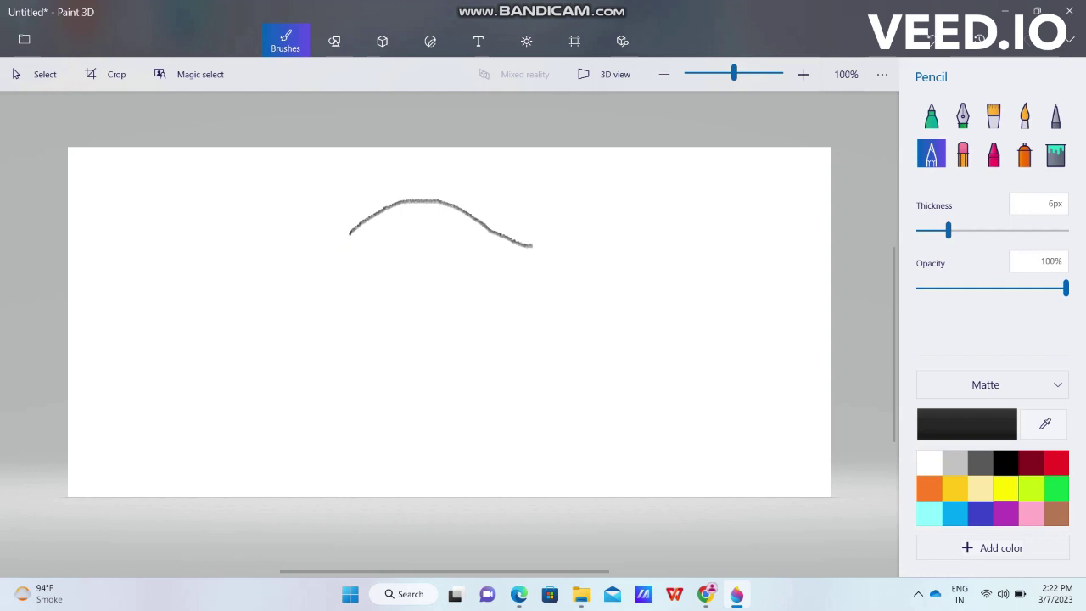
pyautogui.moveTo(473, 215)
pyautogui.mouseDown()
pyautogui.moveTo(548, 188)
pyautogui.moveTo(594, 195)
pyautogui.moveTo(672, 250)
pyautogui.mouseUp()
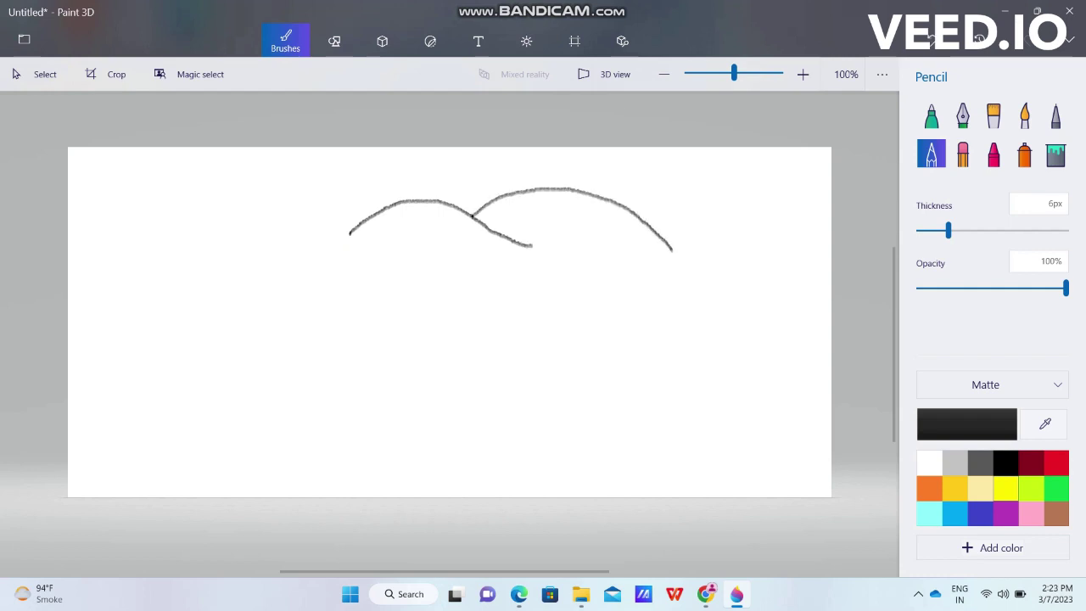
pyautogui.moveTo(618, 198)
pyautogui.mouseDown()
pyautogui.moveTo(722, 173)
pyautogui.moveTo(766, 189)
pyautogui.moveTo(808, 257)
pyautogui.mouseUp()
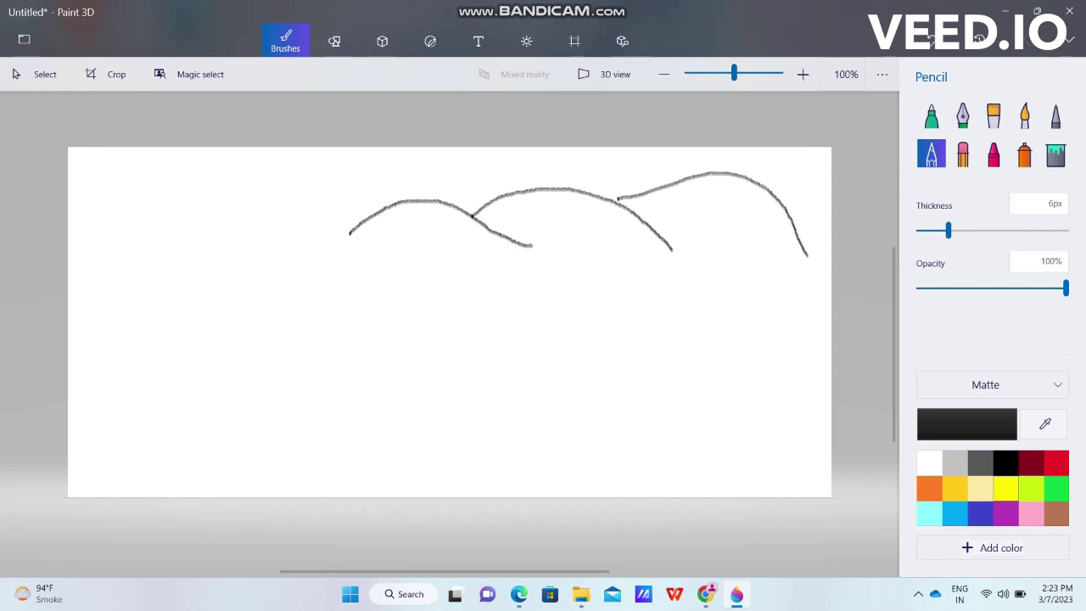
# Step: Draw three winding pencil lines from below the rightmost hill down to the canvas's lower-left area to outline the riverbanks
pyautogui.moveTo(679, 240)
pyautogui.mouseDown()
pyautogui.moveTo(629, 254)
pyautogui.moveTo(444, 267)
pyautogui.moveTo(336, 322)
pyautogui.moveTo(270, 408)
pyautogui.moveTo(215, 411)
pyautogui.moveTo(73, 481)
pyautogui.mouseUp()
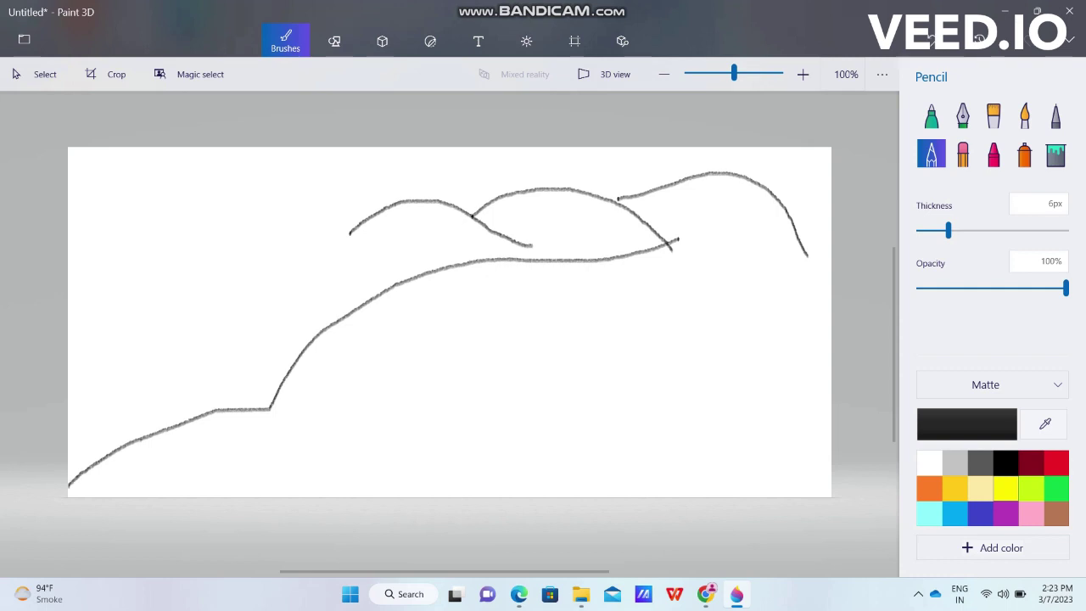
pyautogui.moveTo(703, 250)
pyautogui.mouseDown()
pyautogui.moveTo(611, 285)
pyautogui.moveTo(509, 297)
pyautogui.moveTo(372, 338)
pyautogui.moveTo(335, 392)
pyautogui.moveTo(240, 465)
pyautogui.moveTo(229, 490)
pyautogui.moveTo(242, 487)
pyautogui.moveTo(207, 495)
pyautogui.mouseUp()
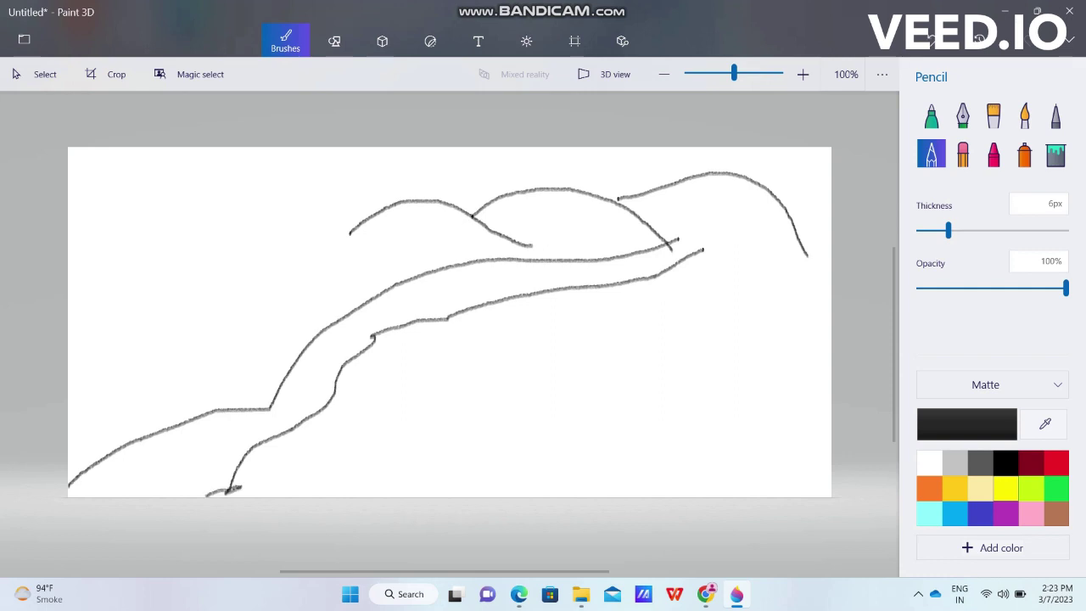
pyautogui.moveTo(734, 264)
pyautogui.mouseDown()
pyautogui.moveTo(507, 344)
pyautogui.moveTo(469, 372)
pyautogui.moveTo(456, 398)
pyautogui.moveTo(419, 417)
pyautogui.moveTo(358, 422)
pyautogui.moveTo(326, 493)
pyautogui.mouseUp()
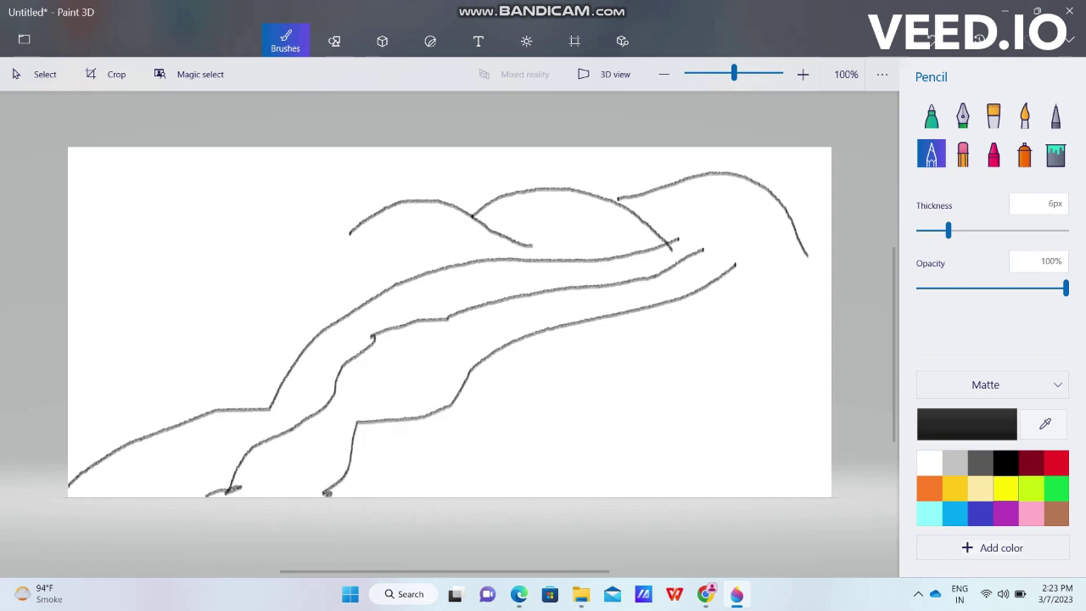
# Step: Sketch a large and a small hill on the left of the canvas and a ground line under the rightmost hill
pyautogui.moveTo(70, 198)
pyautogui.mouseDown()
pyautogui.moveTo(119, 177)
pyautogui.moveTo(175, 176)
pyautogui.moveTo(261, 215)
pyautogui.moveTo(363, 290)
pyautogui.mouseUp()
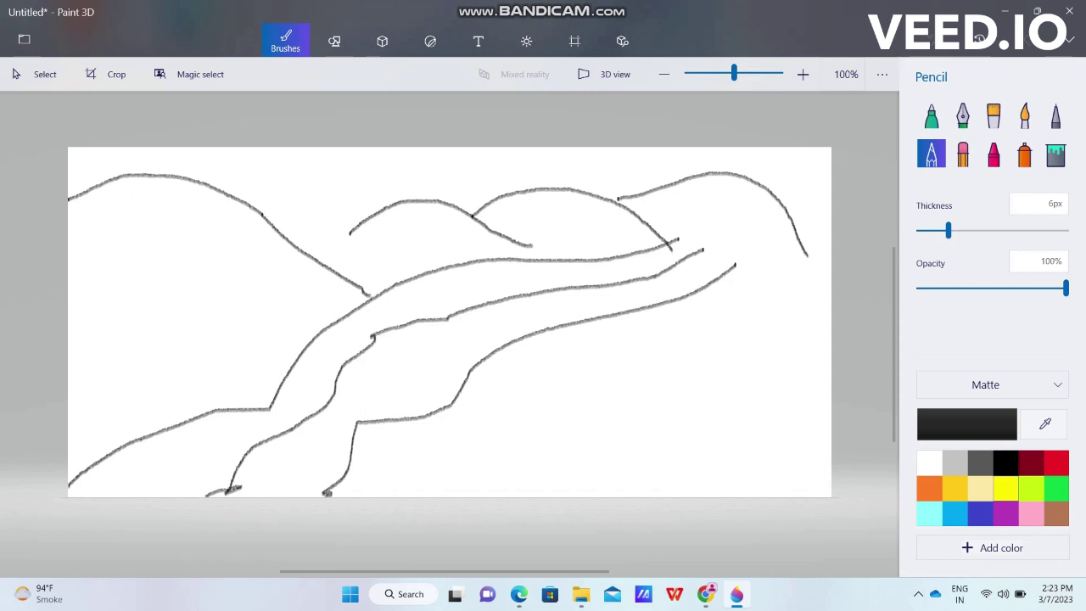
pyautogui.moveTo(263, 214)
pyautogui.mouseDown()
pyautogui.moveTo(322, 200)
pyautogui.moveTo(370, 209)
pyautogui.mouseUp()
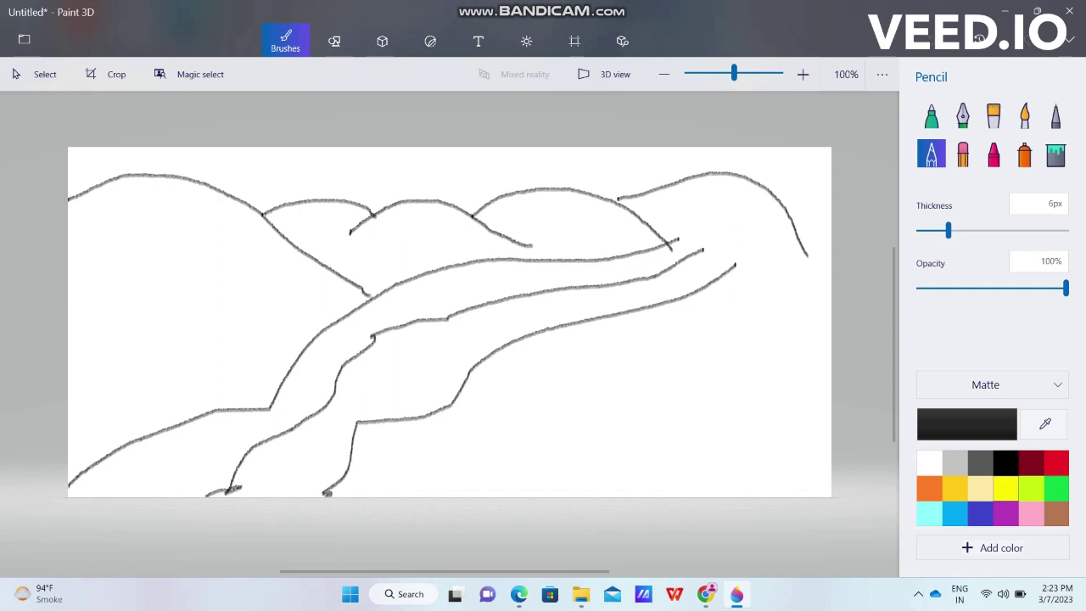
pyautogui.moveTo(350, 230); pyautogui.dragTo(337, 266)
pyautogui.moveTo(664, 237)
pyautogui.mouseDown()
pyautogui.moveTo(765, 264)
pyautogui.moveTo(825, 254)
pyautogui.mouseUp()
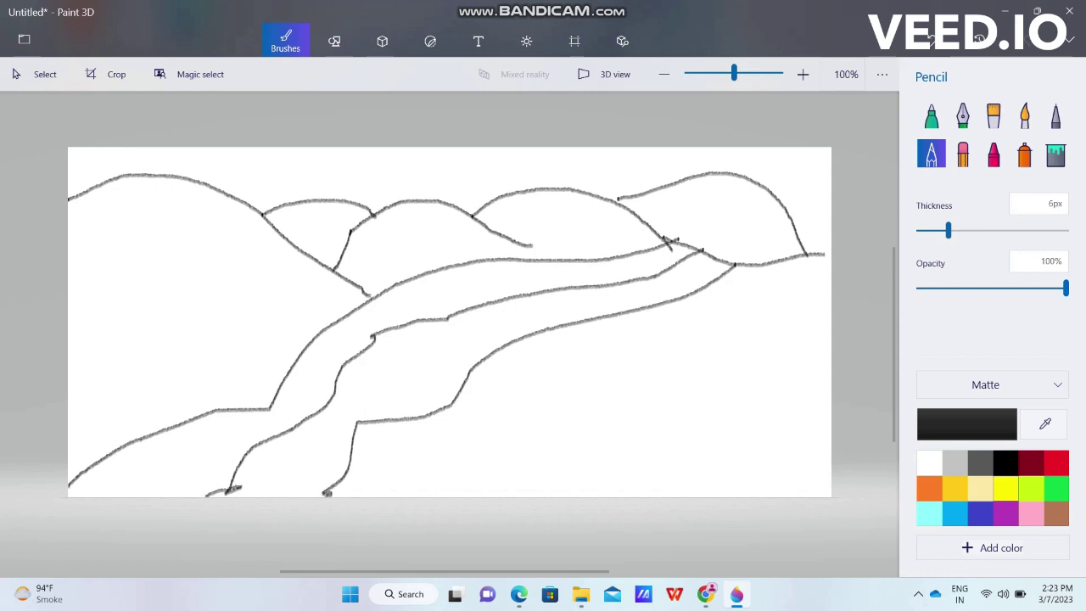
# Step: Draw a tree at the canvas's left edge with a narrow curved trunk and a canopy outline running off the canvas
pyautogui.moveTo(75, 204)
pyautogui.mouseDown()
pyautogui.moveTo(123, 317)
pyautogui.moveTo(115, 405)
pyautogui.moveTo(131, 487)
pyautogui.mouseUp()
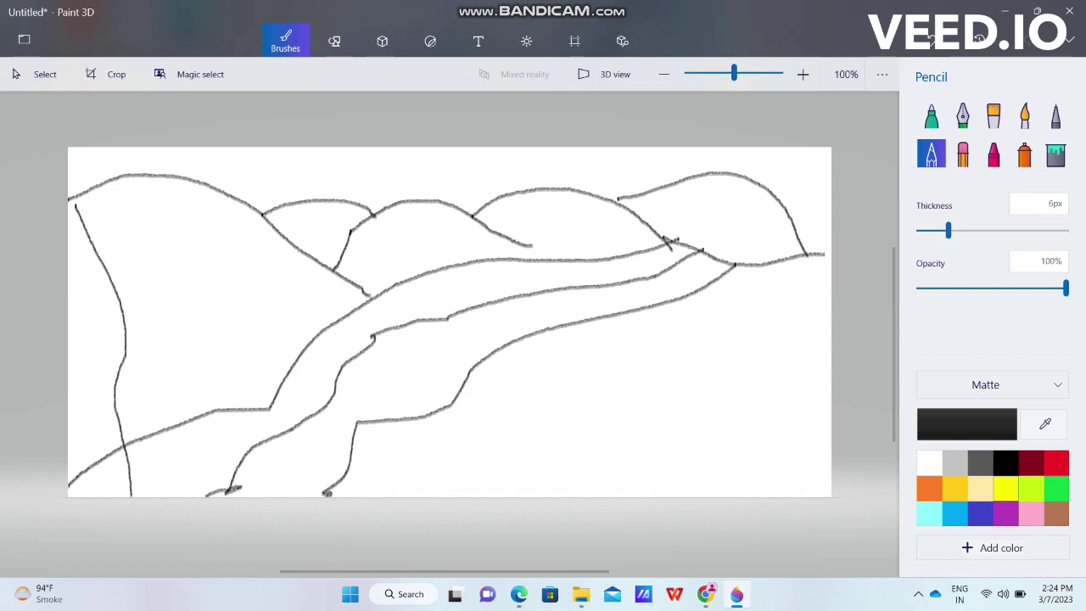
pyautogui.moveTo(82, 203)
pyautogui.mouseDown()
pyautogui.moveTo(138, 314)
pyautogui.moveTo(127, 497)
pyautogui.mouseUp()
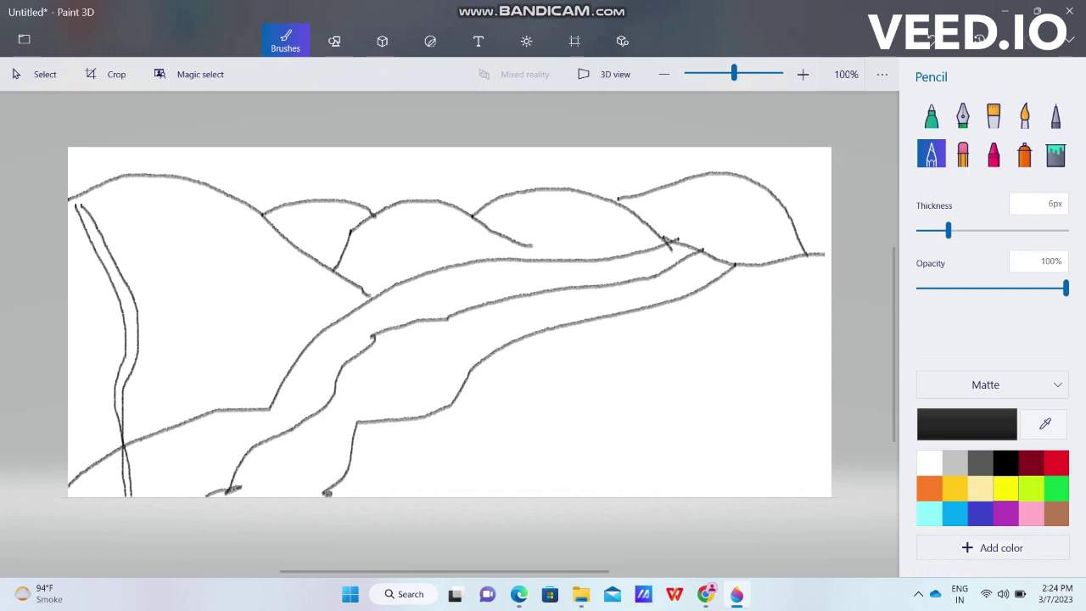
pyautogui.moveTo(127, 283)
pyautogui.mouseDown()
pyautogui.moveTo(129, 208)
pyautogui.moveTo(109, 147)
pyautogui.mouseUp()
pyautogui.moveTo(117, 295); pyautogui.dragTo(68, 268)
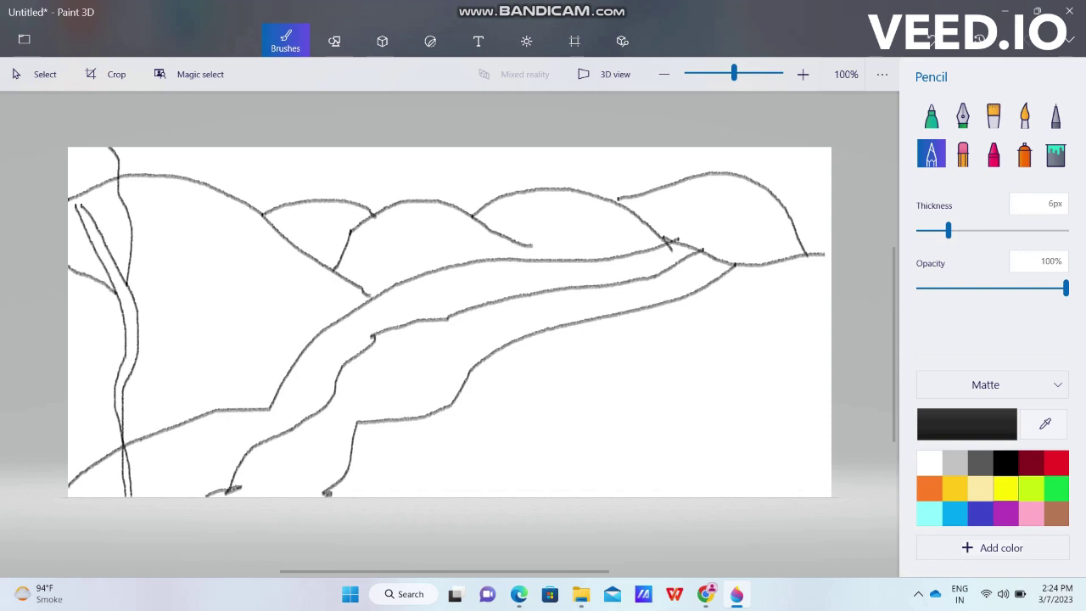
# Step: Draw a matching tree at the canvas's right edge and extend the middle hill's base line to the upper riverbank
pyautogui.moveTo(809, 233)
pyautogui.mouseDown()
pyautogui.moveTo(803, 319)
pyautogui.moveTo(819, 409)
pyautogui.moveTo(795, 496)
pyautogui.mouseUp()
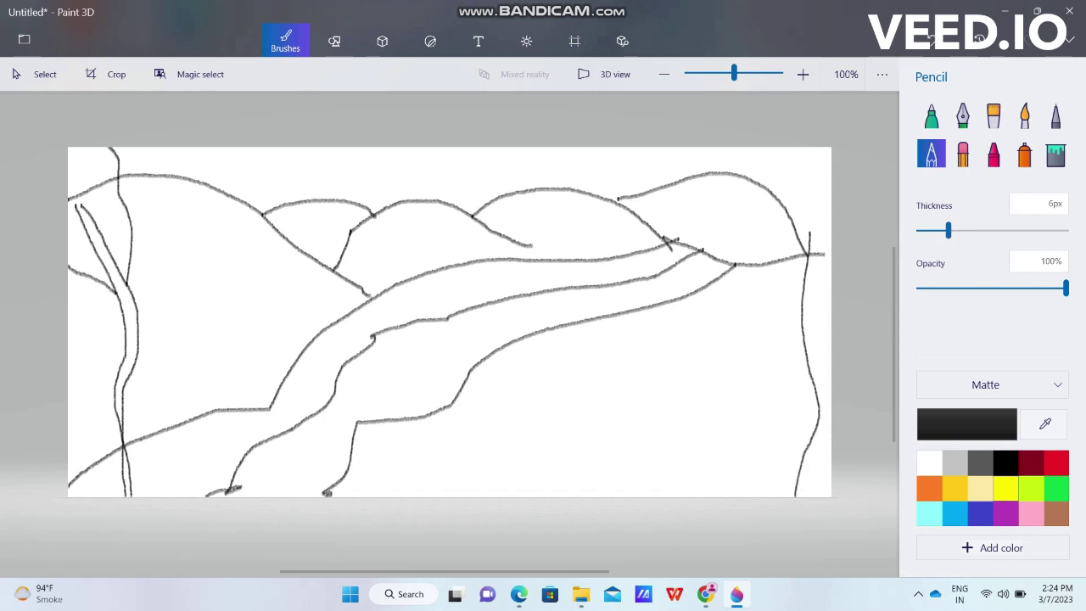
pyautogui.moveTo(801, 224)
pyautogui.mouseDown()
pyautogui.moveTo(784, 297)
pyautogui.moveTo(796, 373)
pyautogui.moveTo(789, 494)
pyautogui.mouseUp()
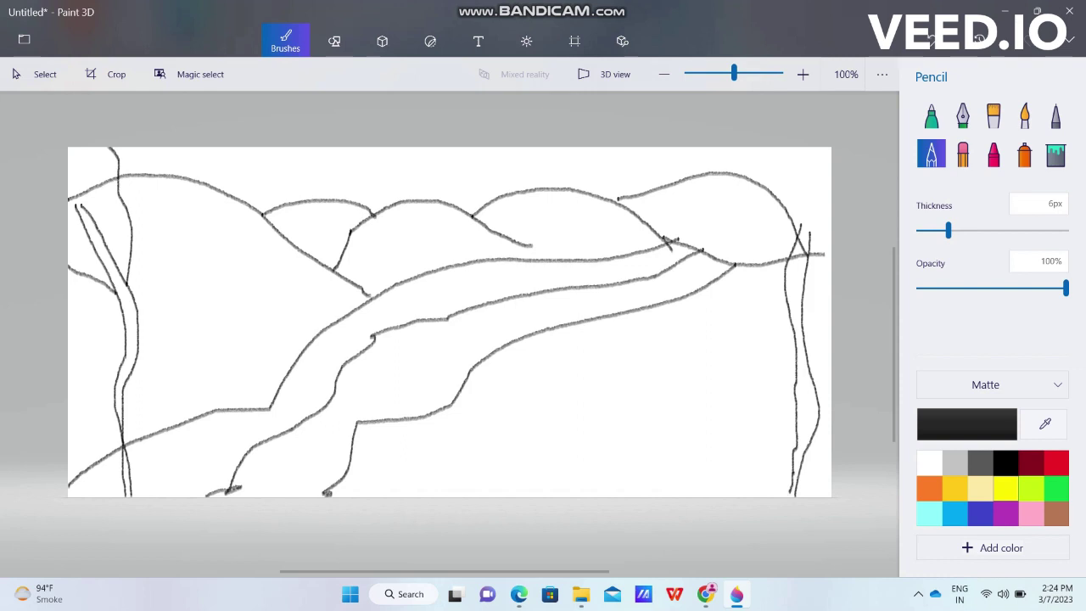
pyautogui.moveTo(803, 296)
pyautogui.mouseDown()
pyautogui.moveTo(827, 267)
pyautogui.moveTo(828, 224)
pyautogui.mouseUp()
pyautogui.moveTo(789, 258)
pyautogui.mouseDown()
pyautogui.moveTo(788, 158)
pyautogui.moveTo(830, 147)
pyautogui.mouseUp()
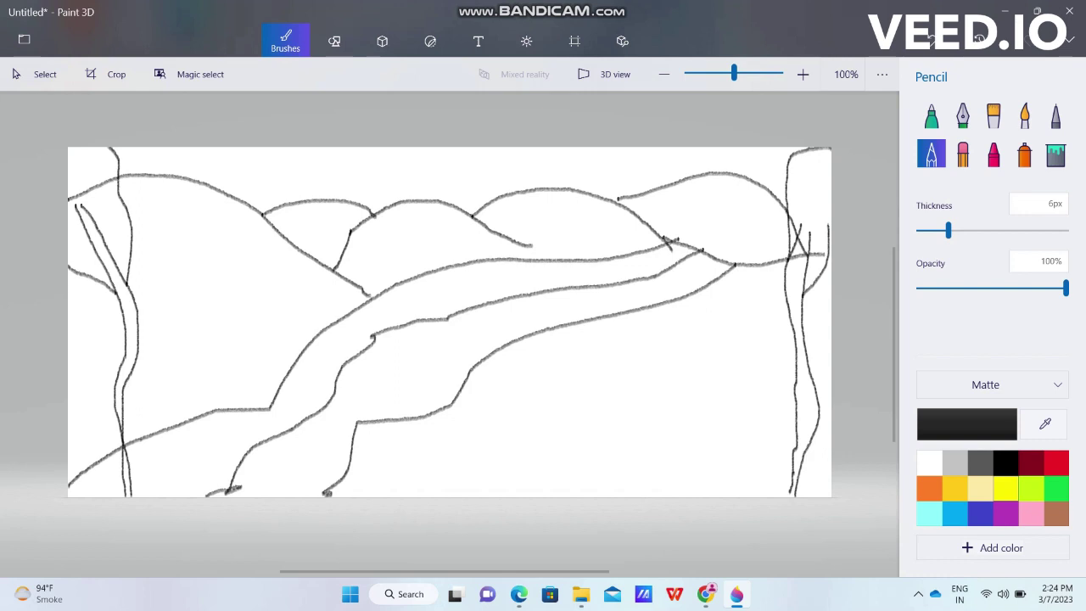
pyautogui.moveTo(829, 217); pyautogui.dragTo(830, 233)
pyautogui.moveTo(528, 244); pyautogui.dragTo(624, 254)
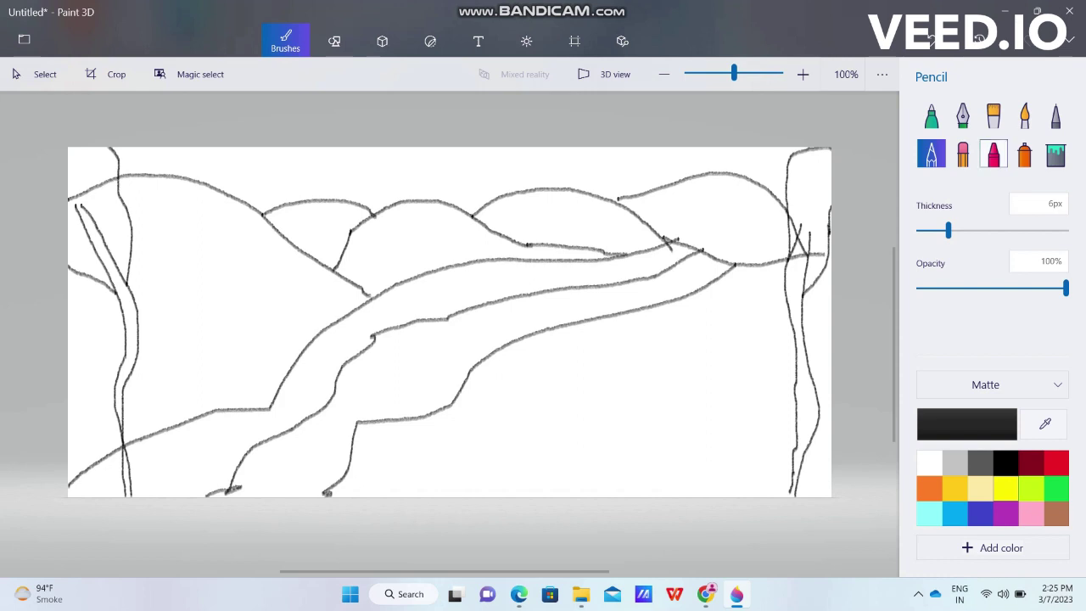
pyautogui.click(1055, 153)
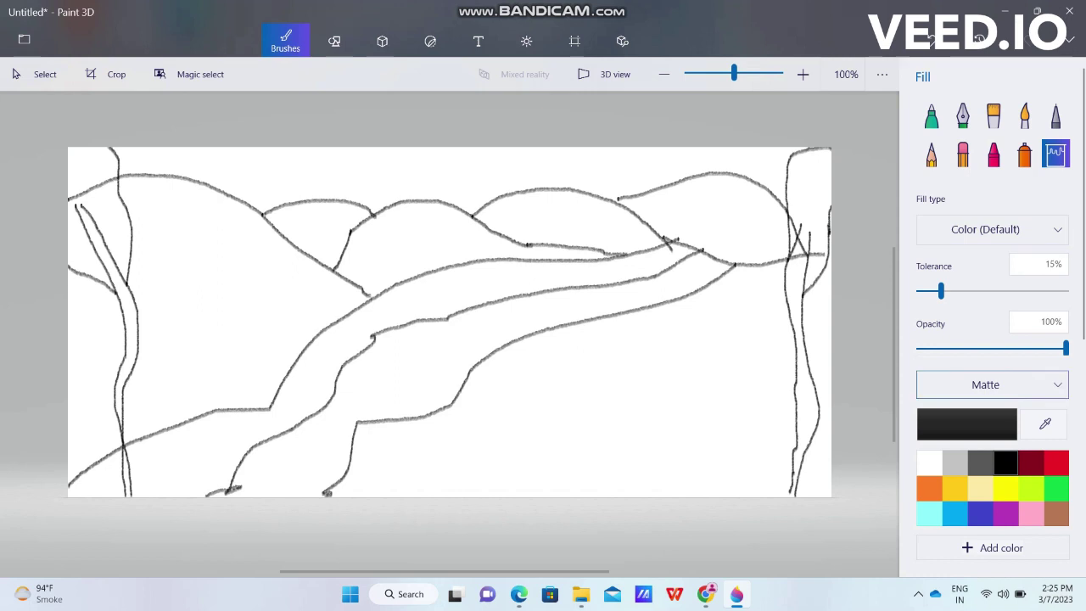
pyautogui.click(967, 423)
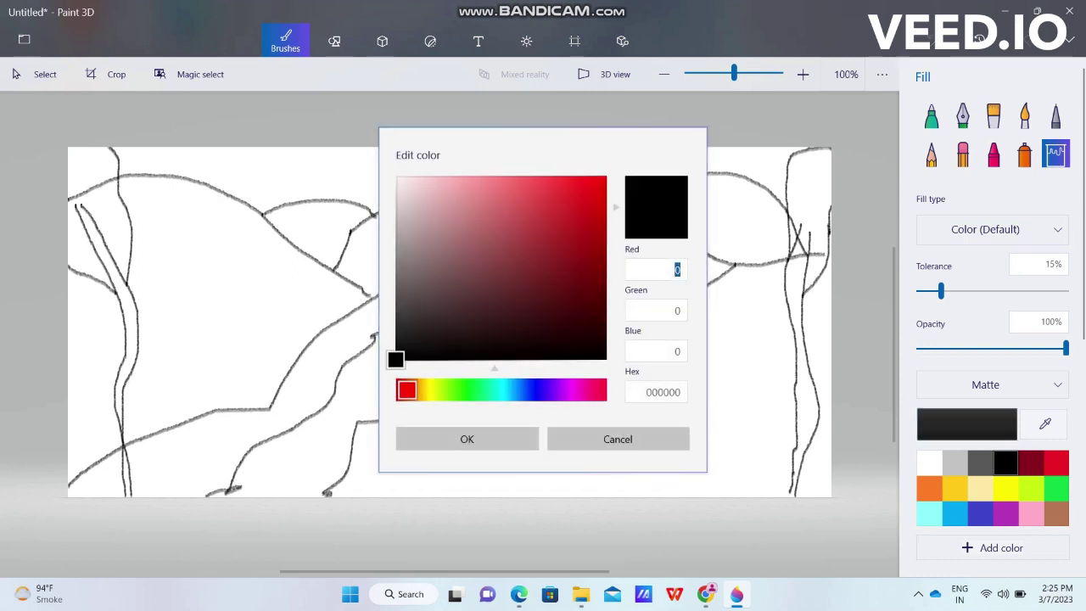
pyautogui.click(466, 439)
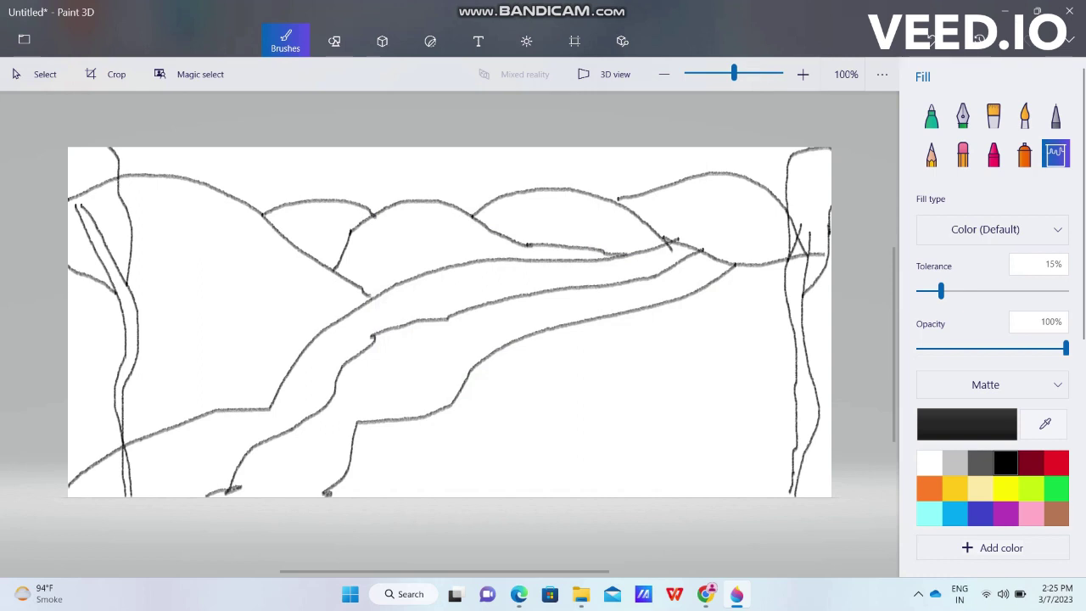
pyautogui.click(966, 424)
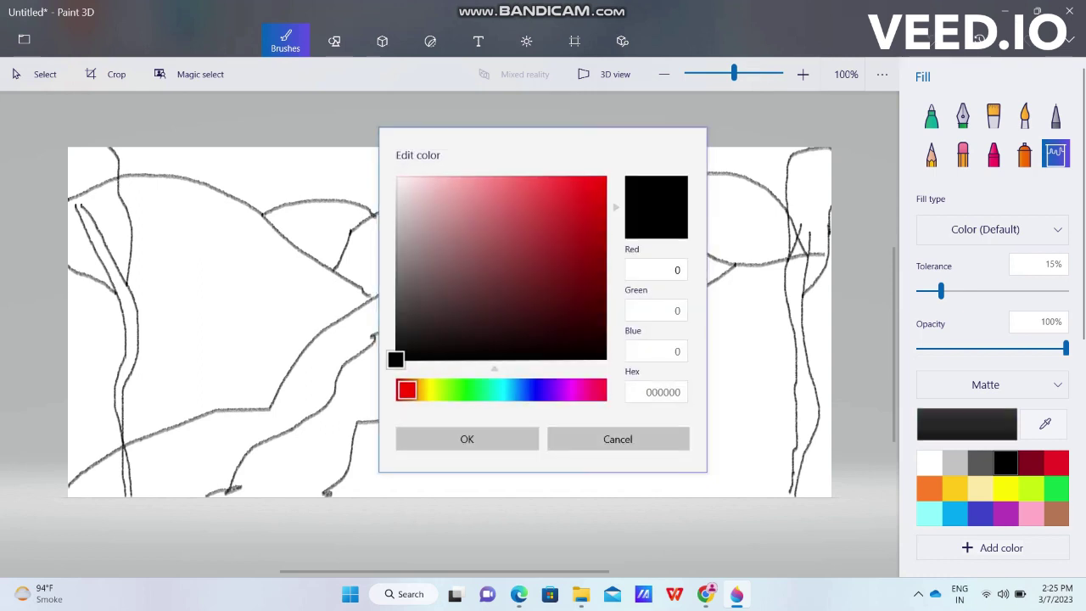
pyautogui.click(467, 439)
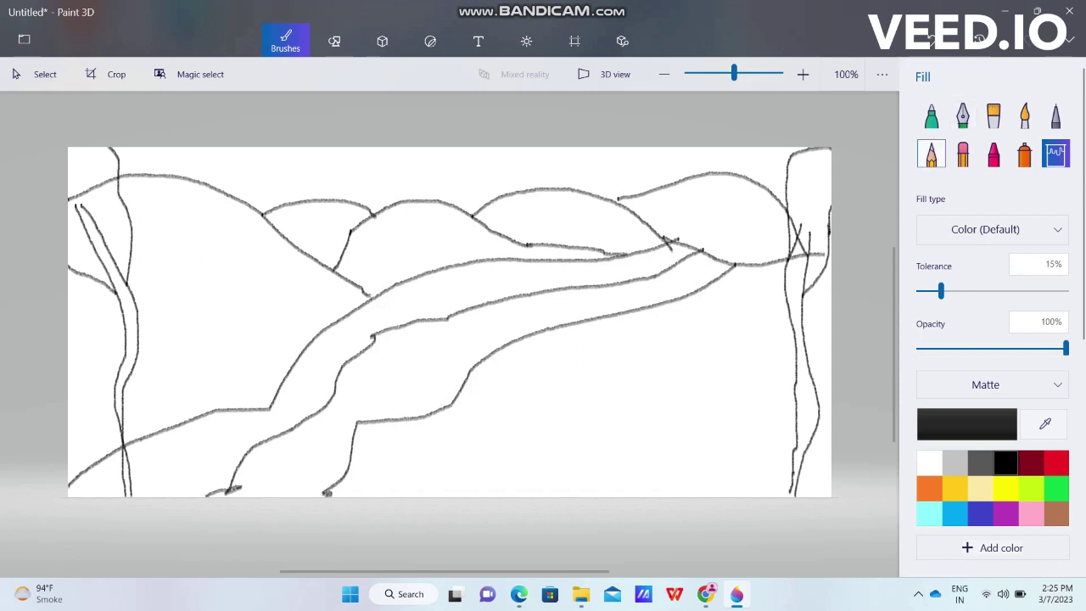
# Step: Close the outline gaps with the Pencil at the rightmost hill's start and at the tops of both tree trunks
pyautogui.click(930, 154)
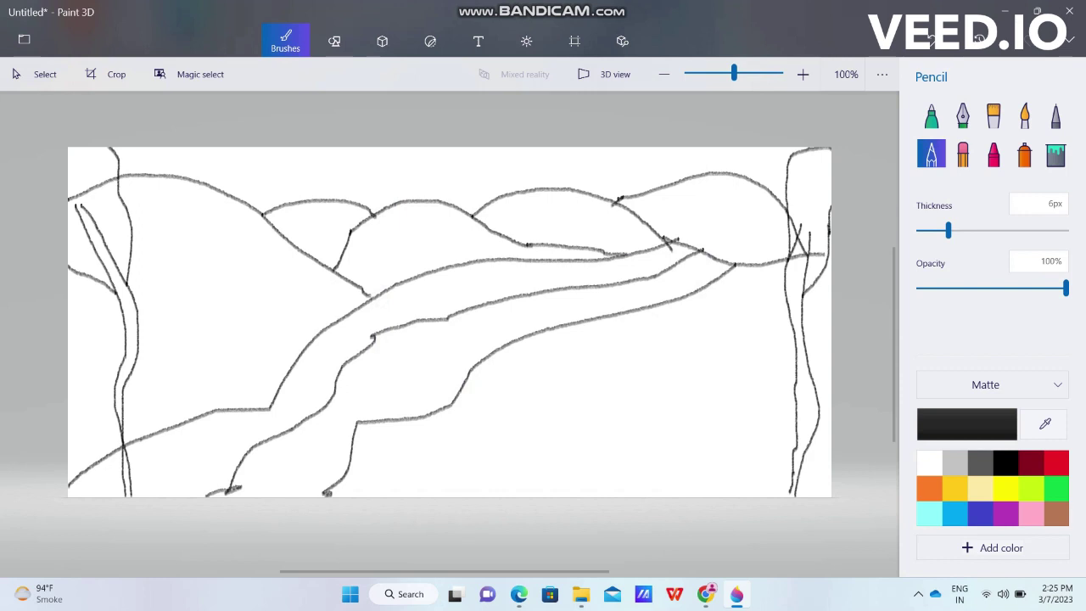
pyautogui.click(80, 206)
pyautogui.moveTo(800, 225); pyautogui.dragTo(816, 231)
# Step: Fill the canopies of both the right and left trees with green
pyautogui.click(1057, 487)
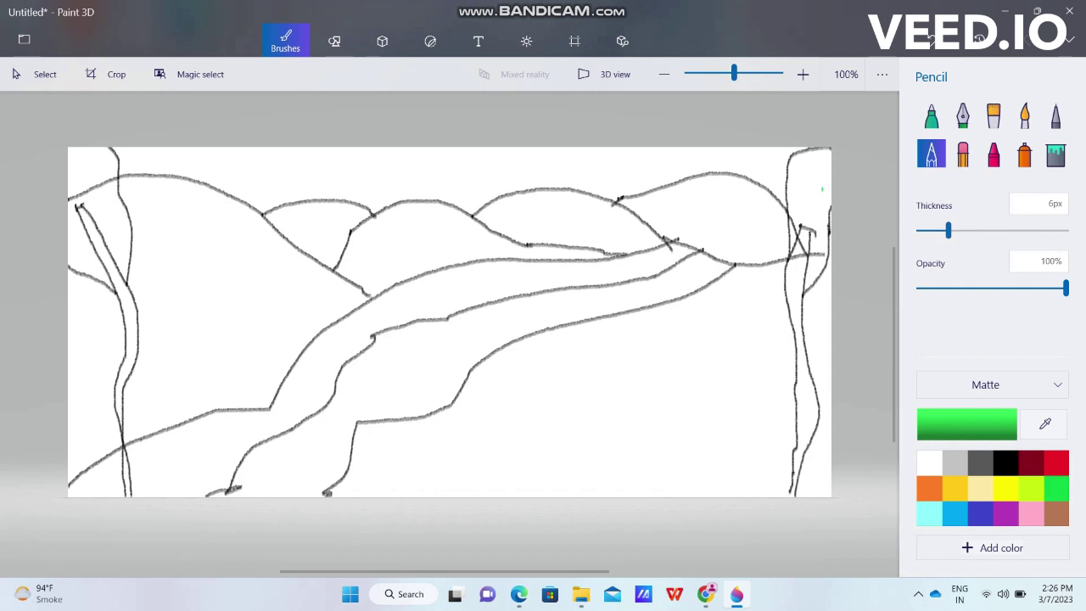
pyautogui.click(1055, 154)
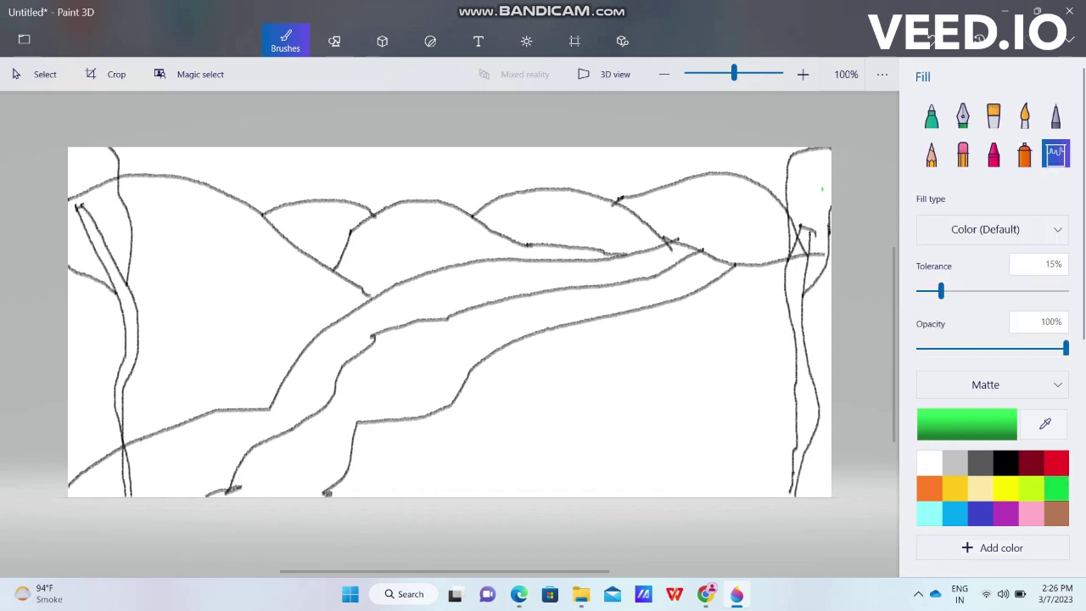
pyautogui.click(822, 188)
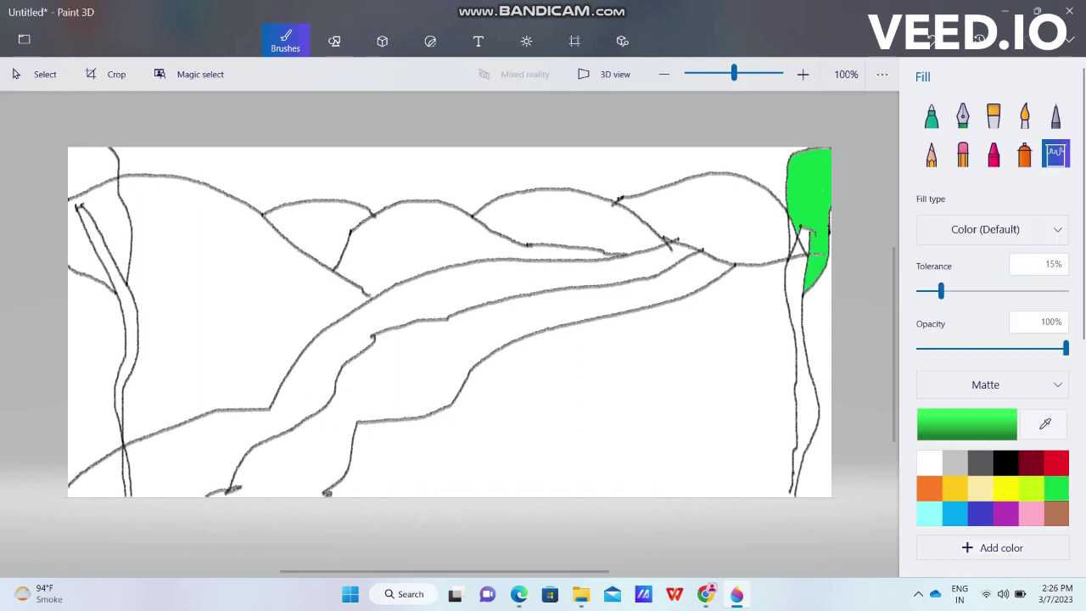
pyautogui.click(111, 212)
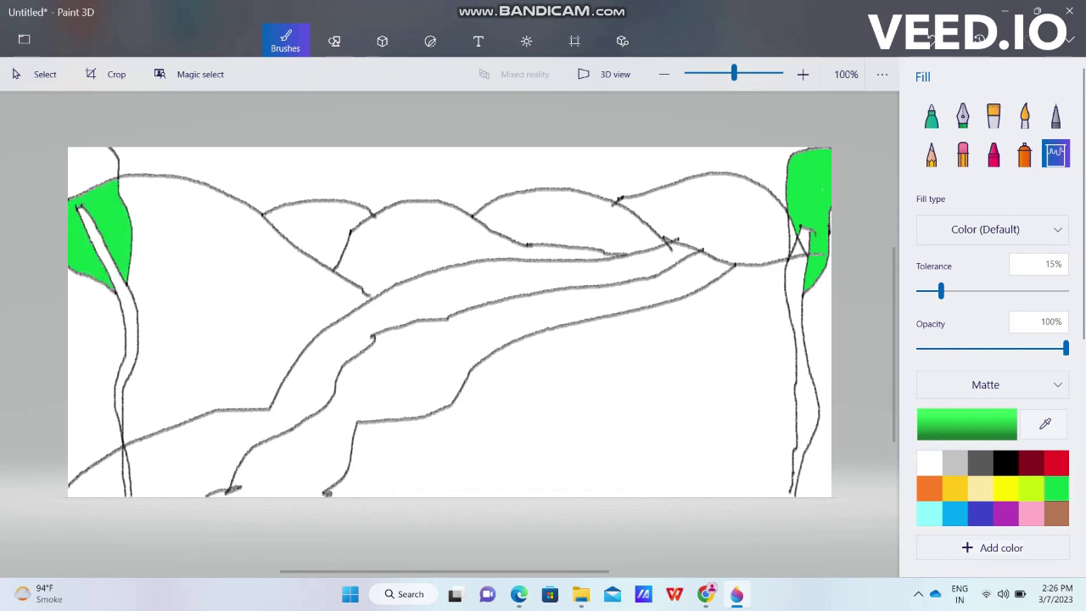
pyautogui.click(89, 165)
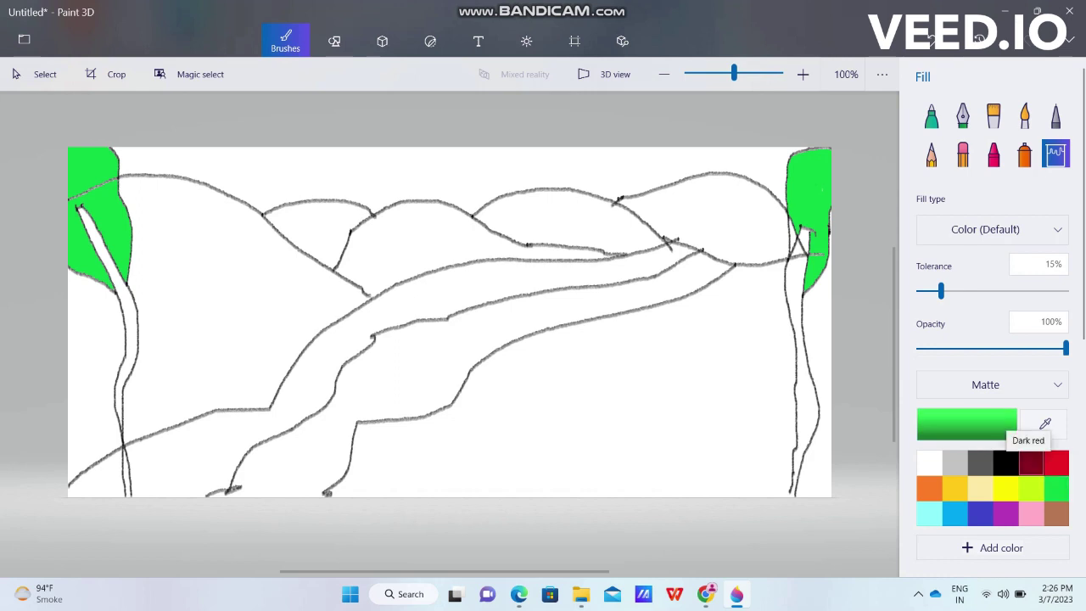
# Step: Fill the large foreground area below the lowest riverbank line with dark red
pyautogui.click(1031, 462)
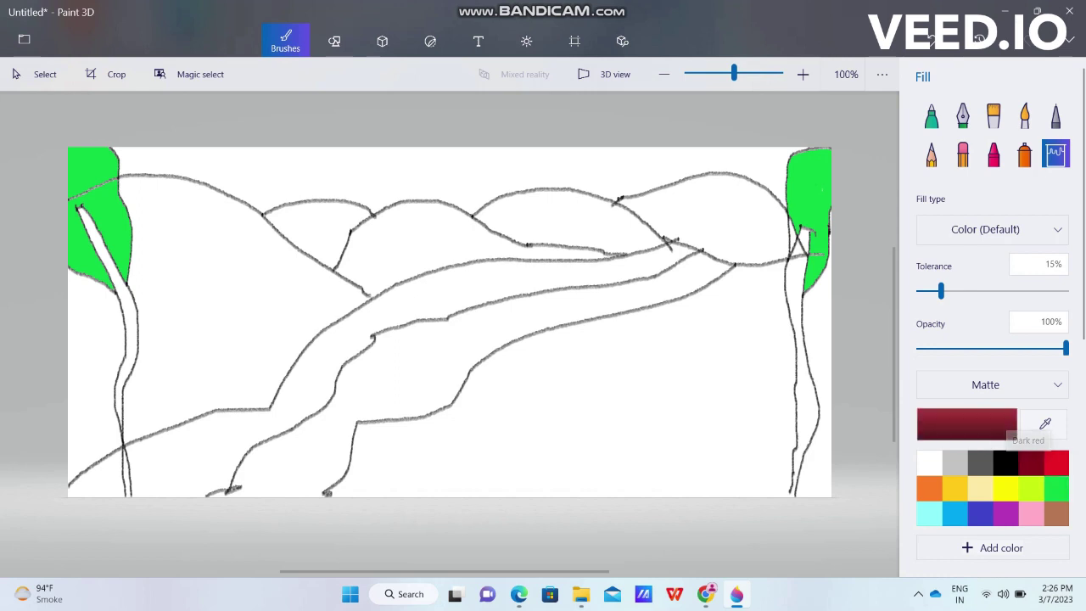
pyautogui.click(594, 407)
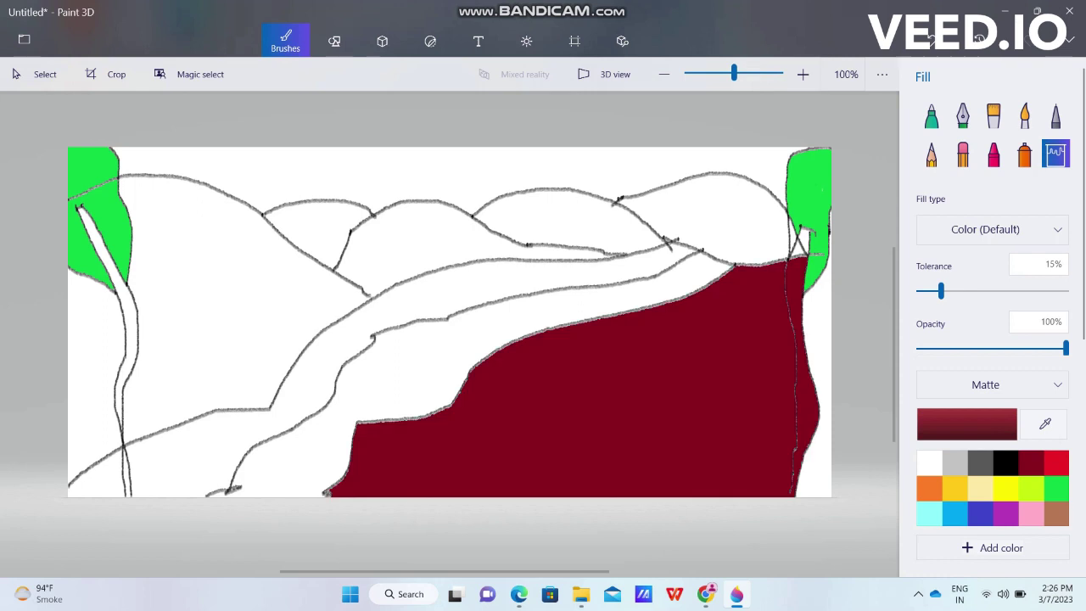
# Step: Undo the dark red fill of the foreground area
pyautogui.hotkey('ctrl', 'z')
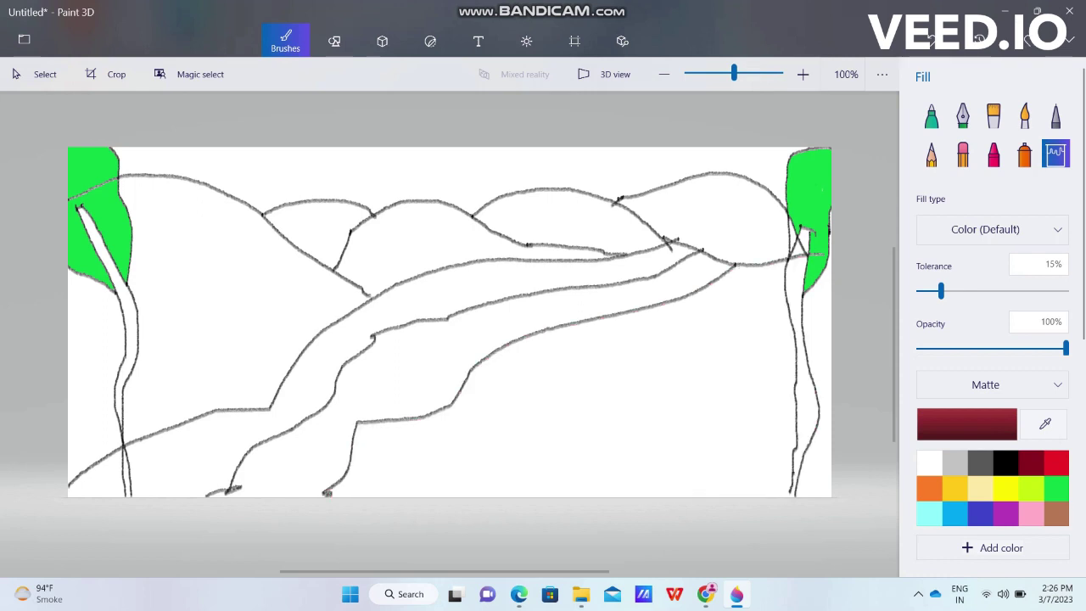
pyautogui.hotkey('ctrl', 'y')
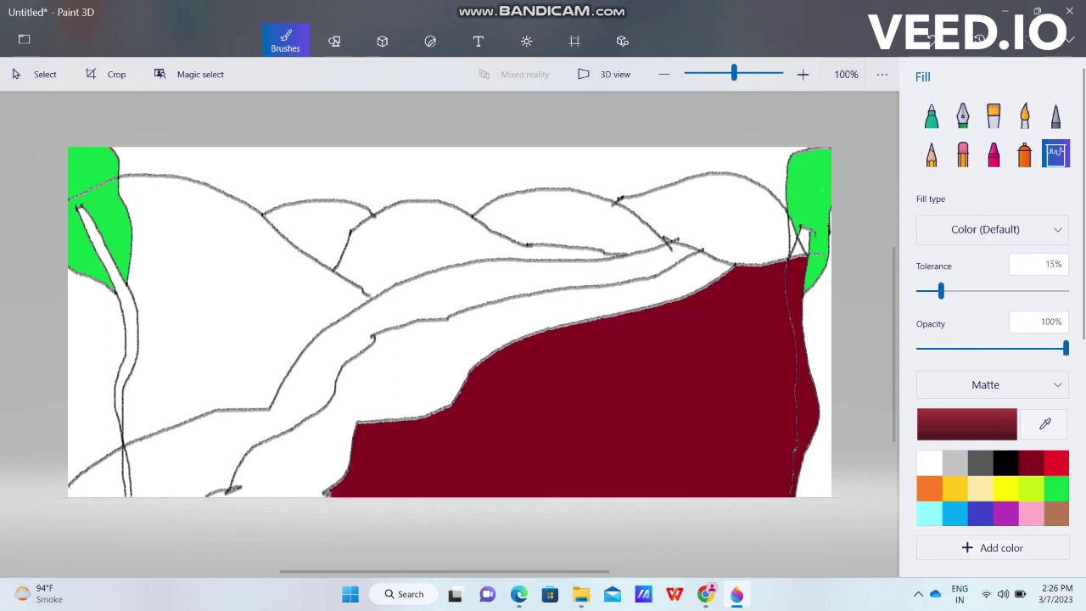
pyautogui.hotkey('ctrl', 'z')
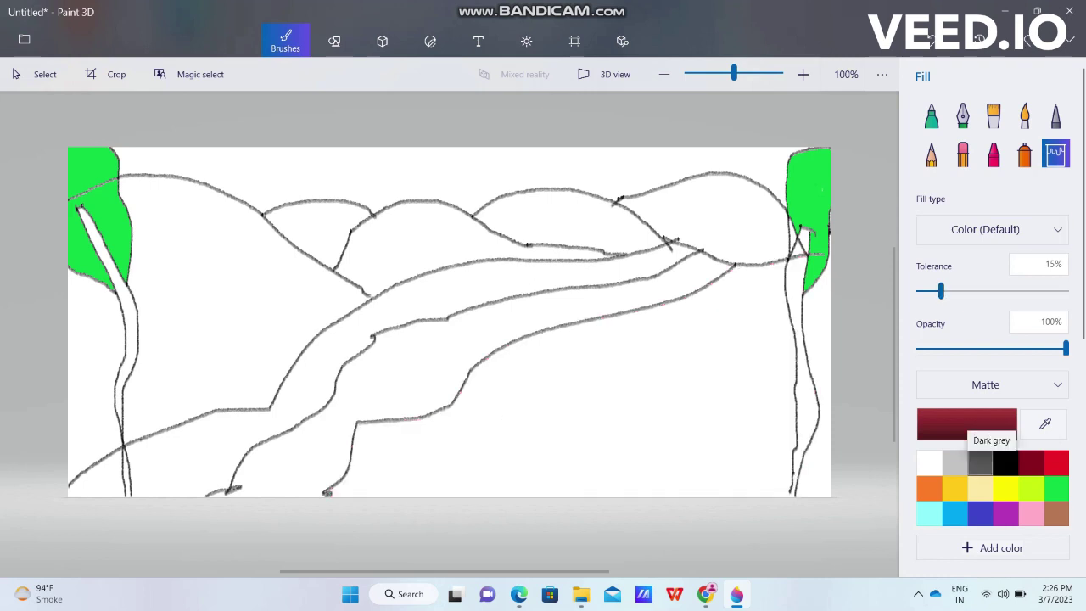
# Step: Close the outline gap at the base of the right tree's trunk with a black Pencil stroke
pyautogui.click(1004, 463)
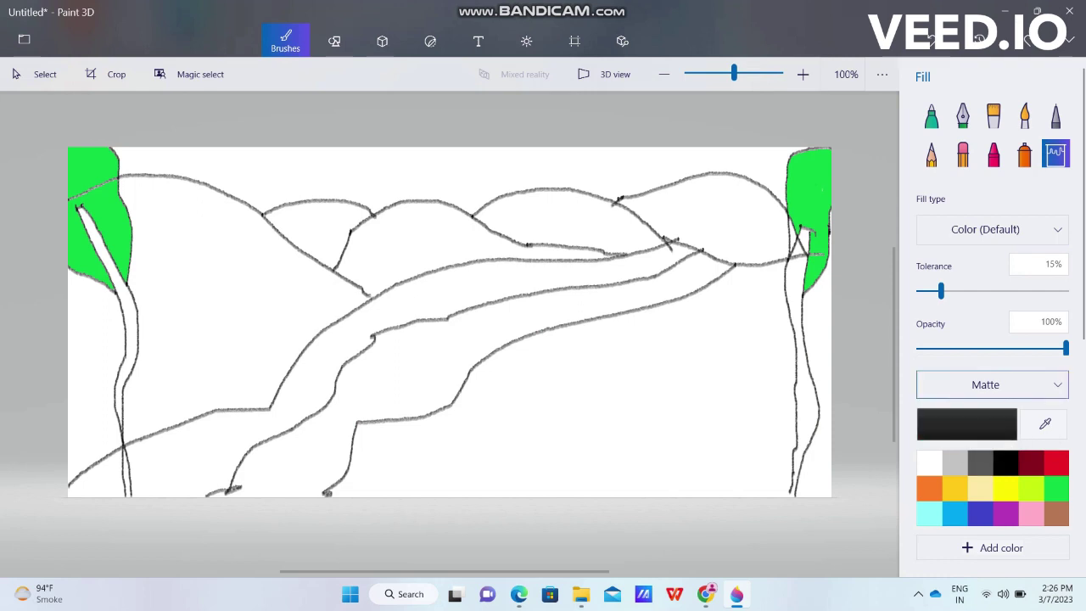
pyautogui.click(930, 154)
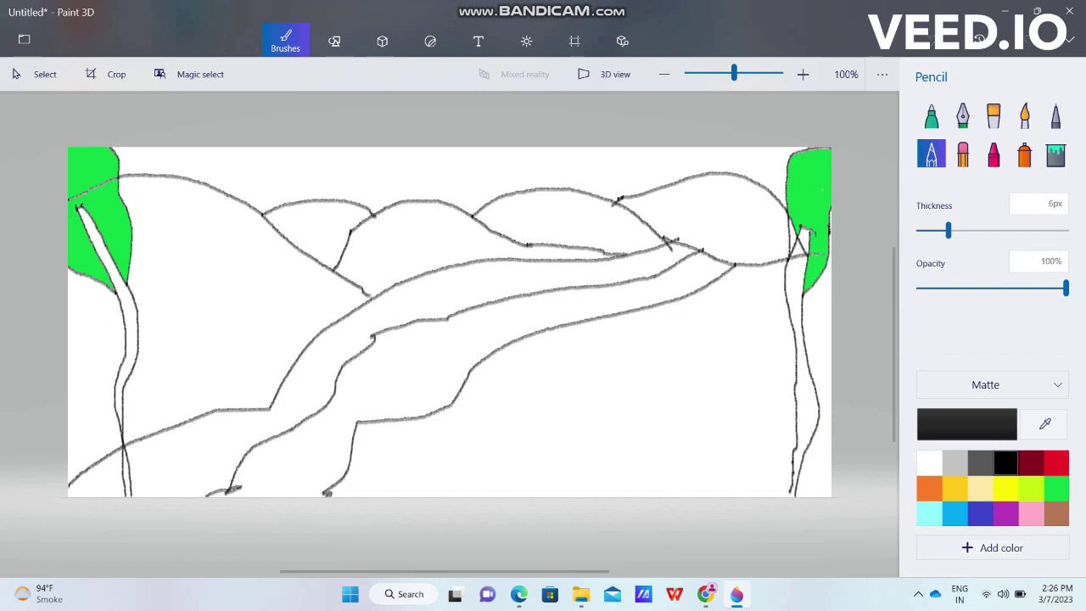
pyautogui.moveTo(795, 465); pyautogui.dragTo(788, 495)
# Step: Fill all sections of the right and left tree trunks with dark red
pyautogui.click(1031, 462)
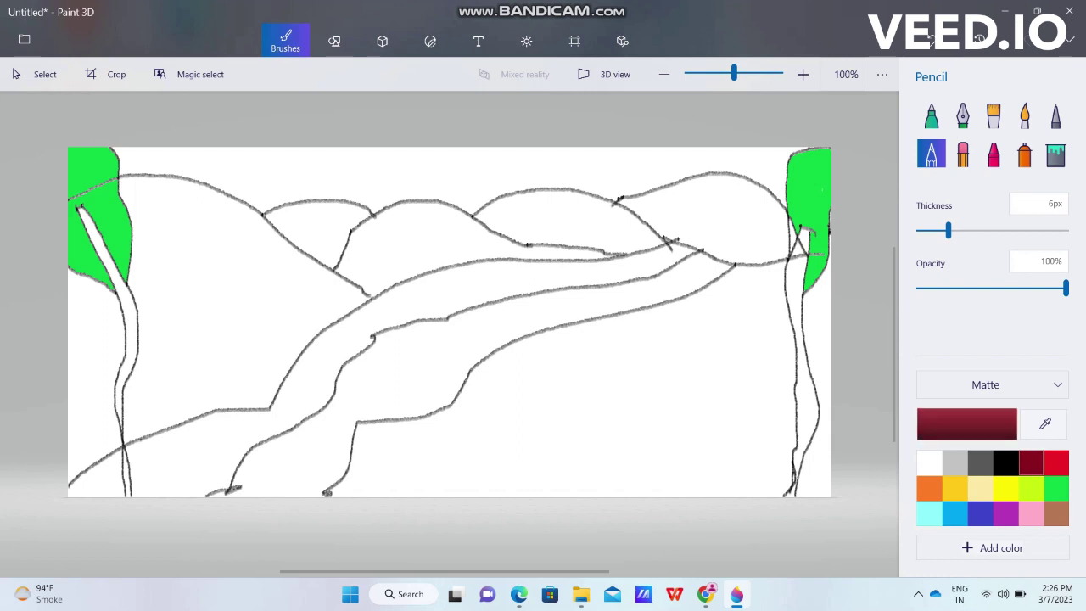
pyautogui.click(1056, 153)
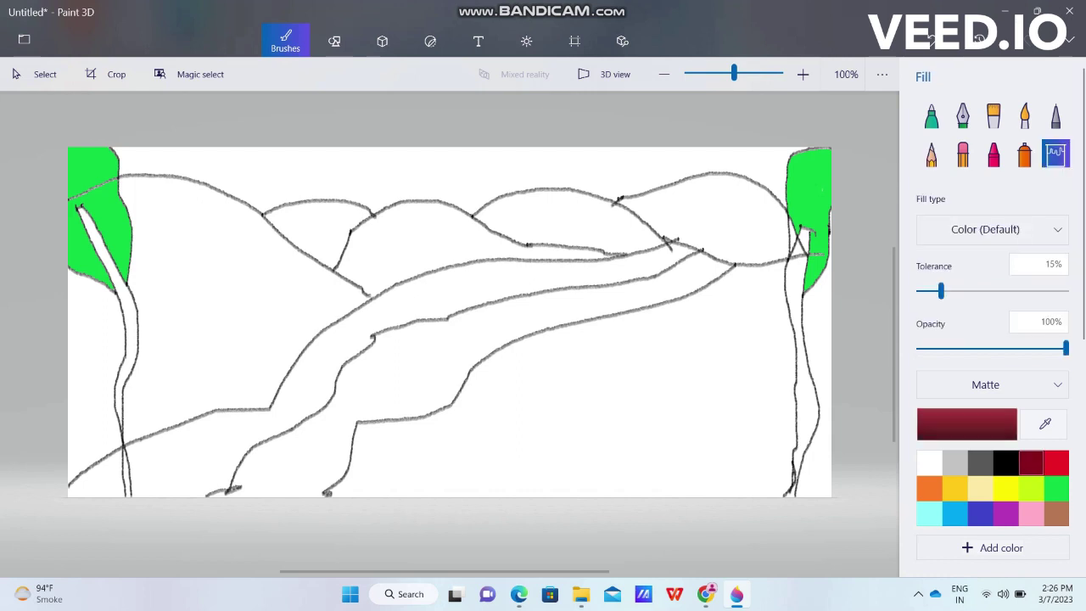
pyautogui.click(802, 357)
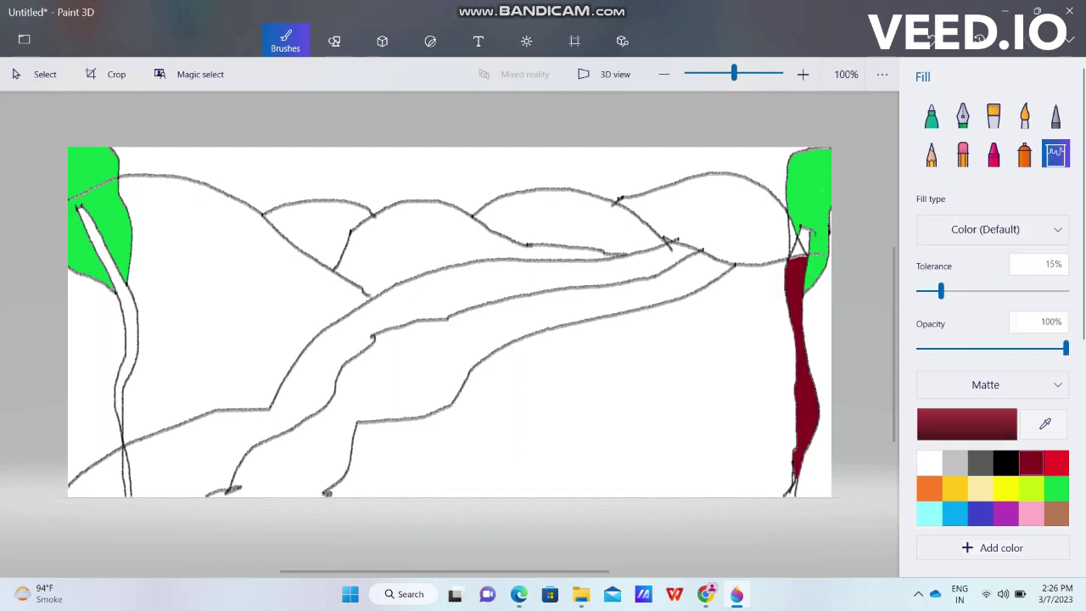
pyautogui.click(804, 242)
pyautogui.click(795, 247)
pyautogui.click(128, 297)
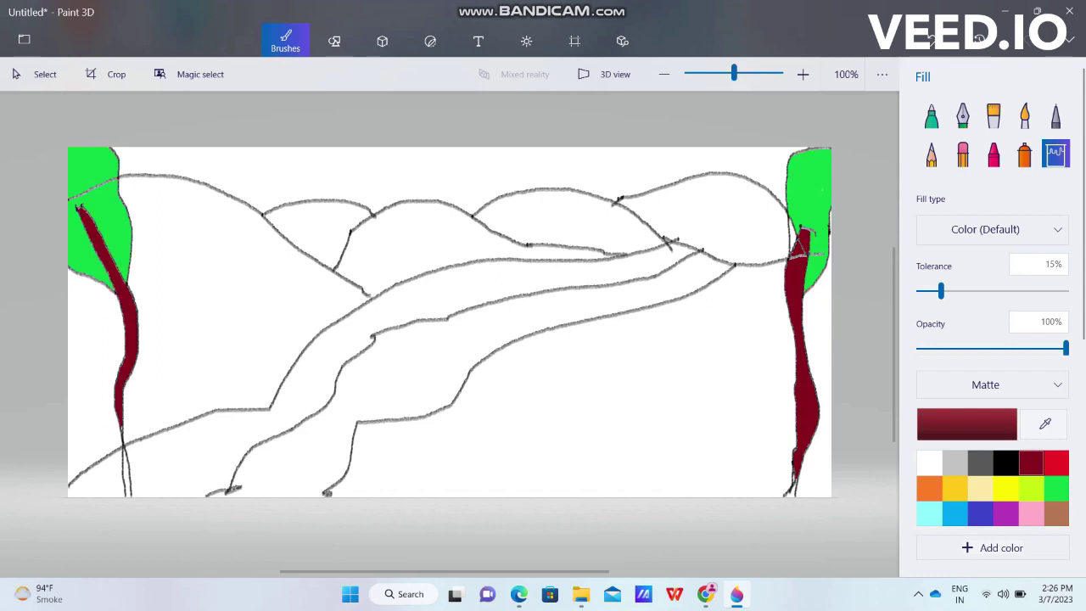
pyautogui.click(123, 458)
pyautogui.click(127, 484)
pyautogui.click(125, 458)
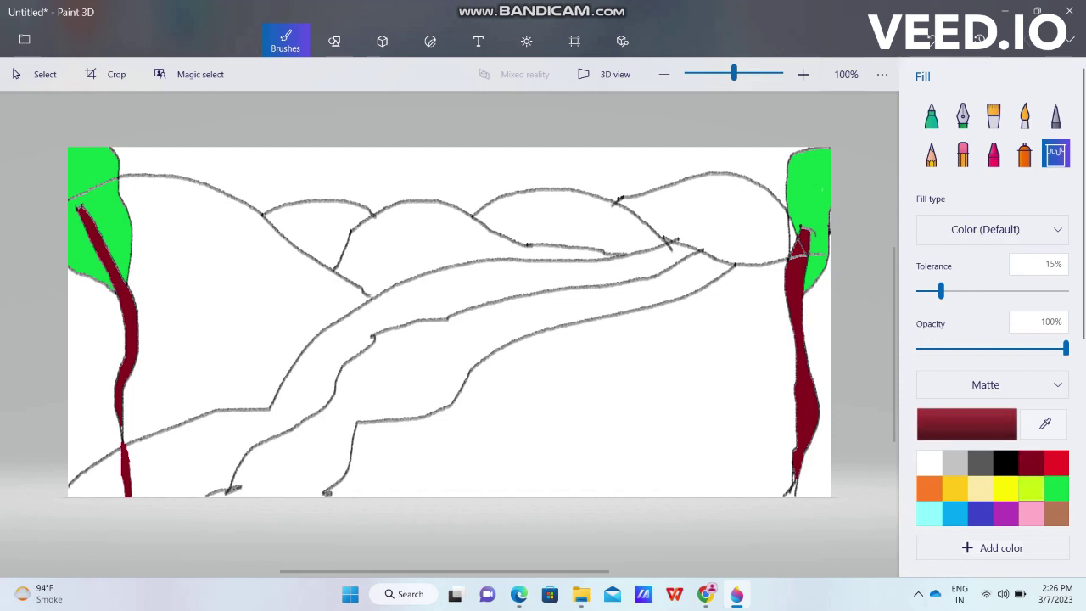
# Step: Fill all the hills, including the area beyond the left tree's trunk, with lime
pyautogui.click(1031, 488)
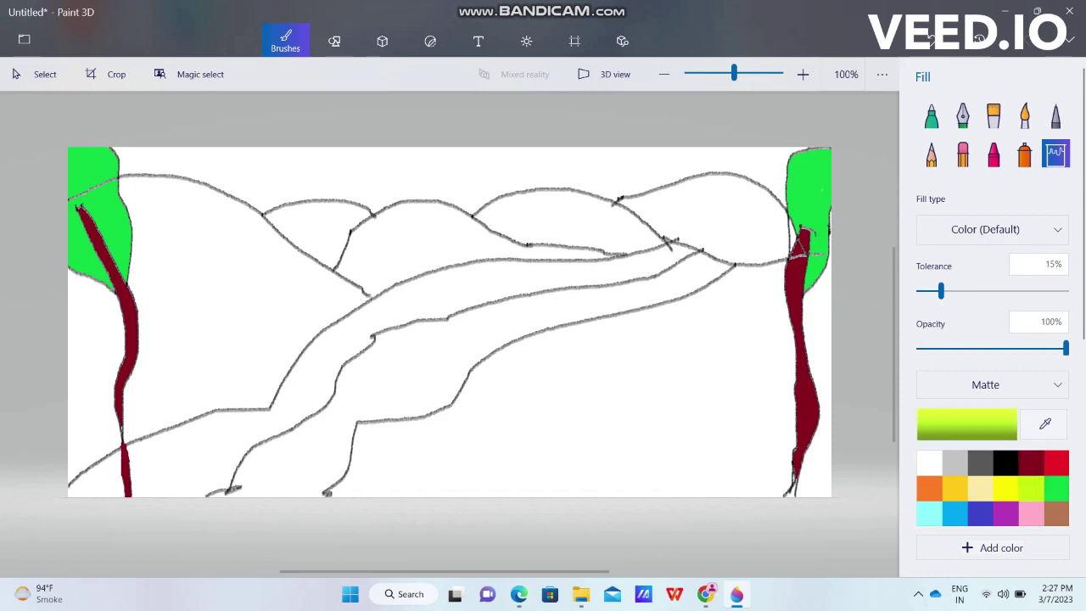
pyautogui.click(705, 216)
pyautogui.click(552, 218)
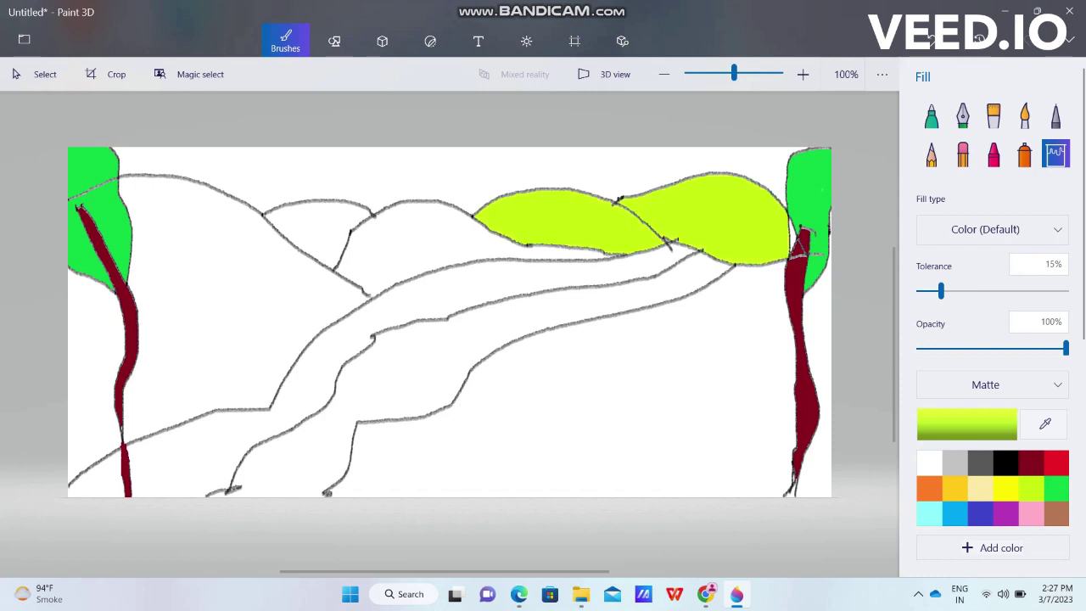
pyautogui.click(408, 246)
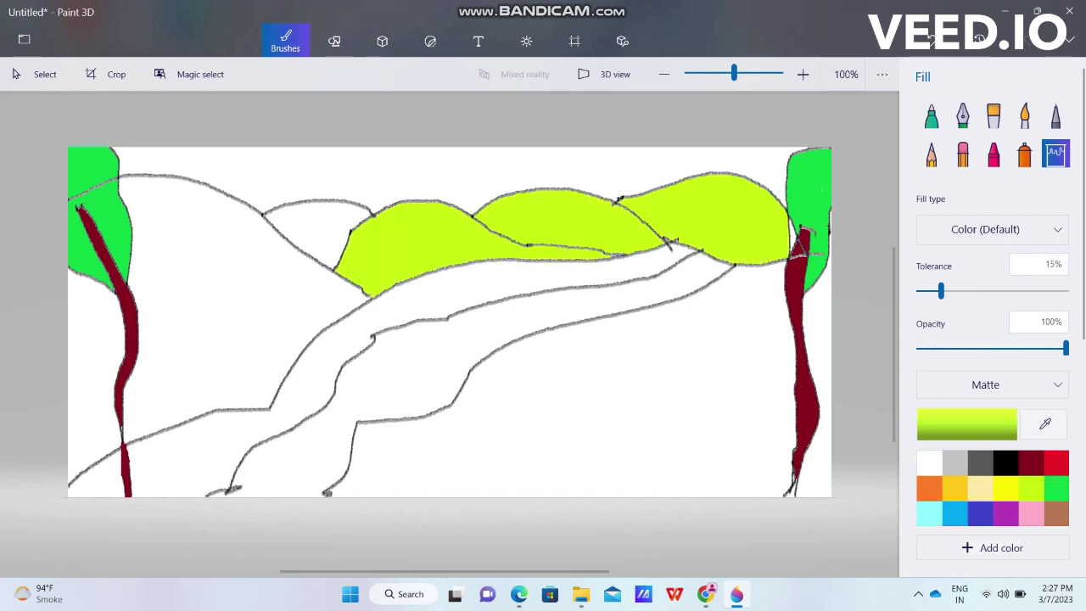
pyautogui.click(305, 228)
pyautogui.click(213, 305)
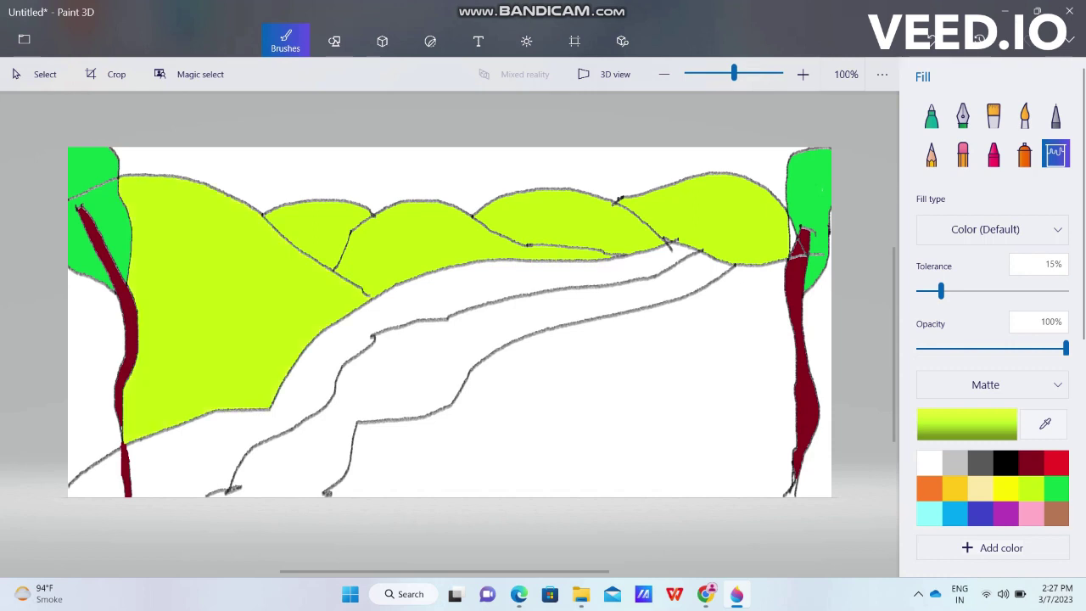
pyautogui.click(93, 373)
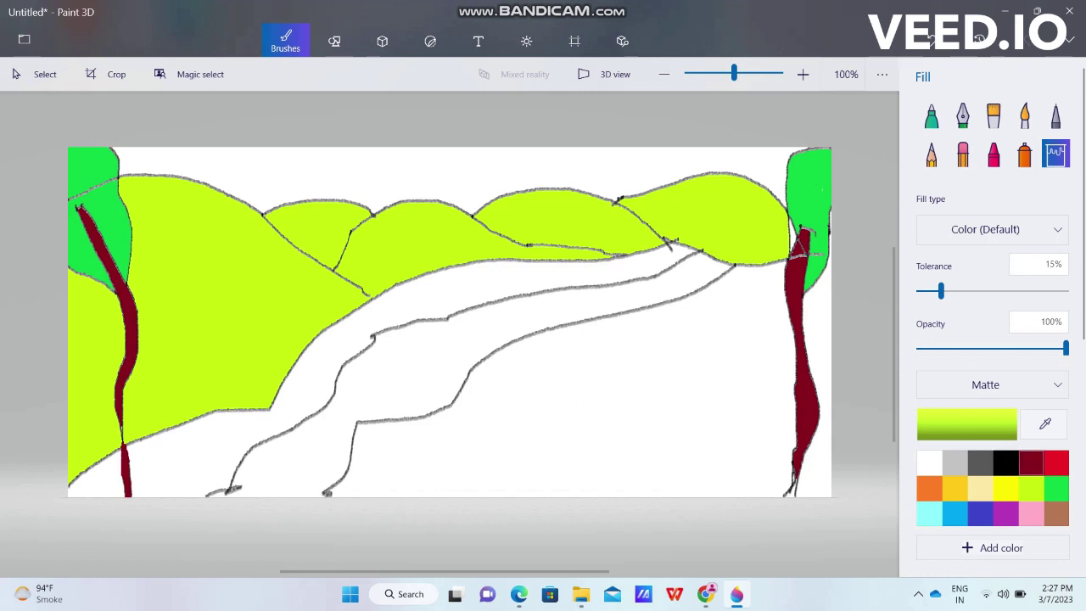
# Step: Fill the winding river band with brown and the land on both sides of it with cream
pyautogui.click(1056, 515)
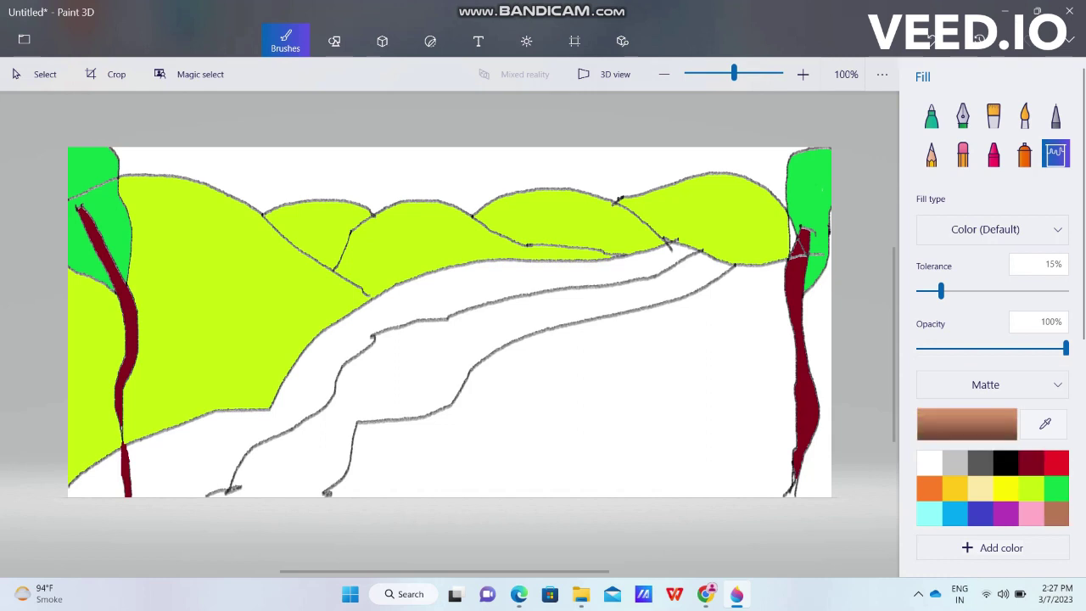
pyautogui.click(408, 356)
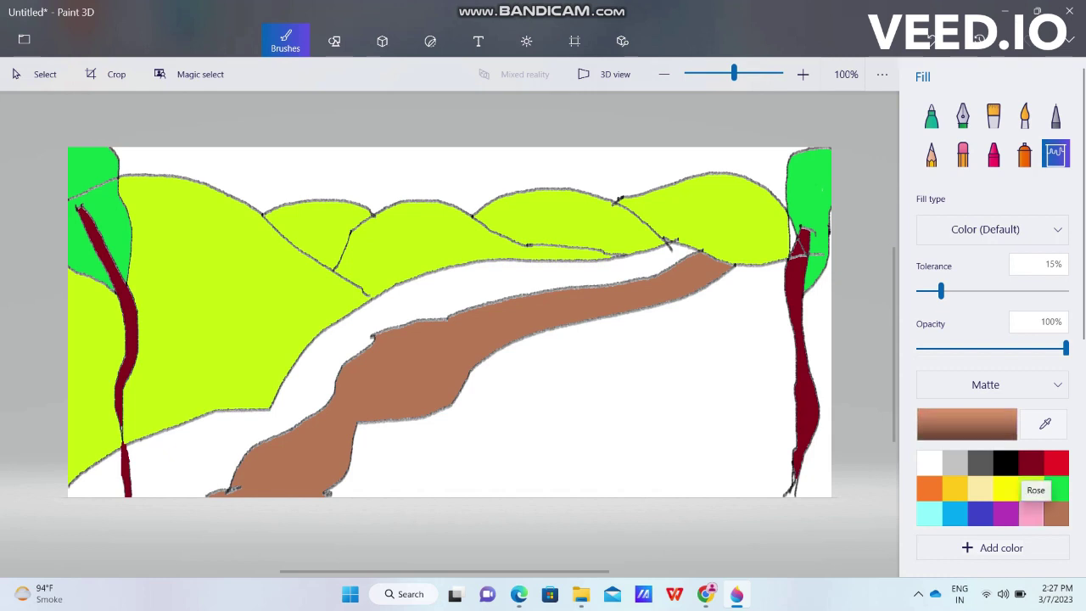
pyautogui.click(980, 488)
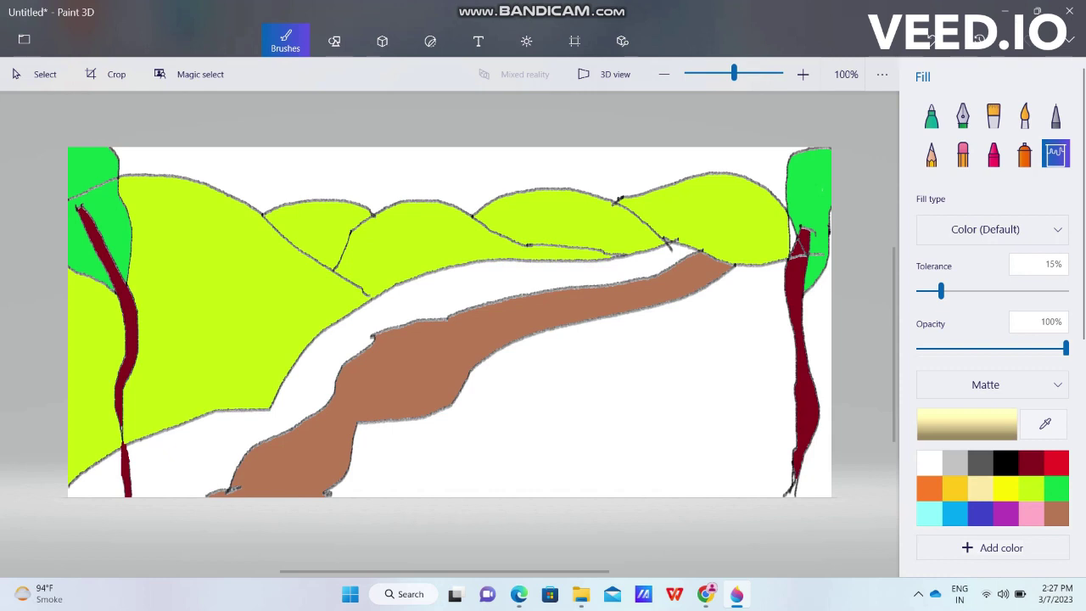
pyautogui.click(594, 407)
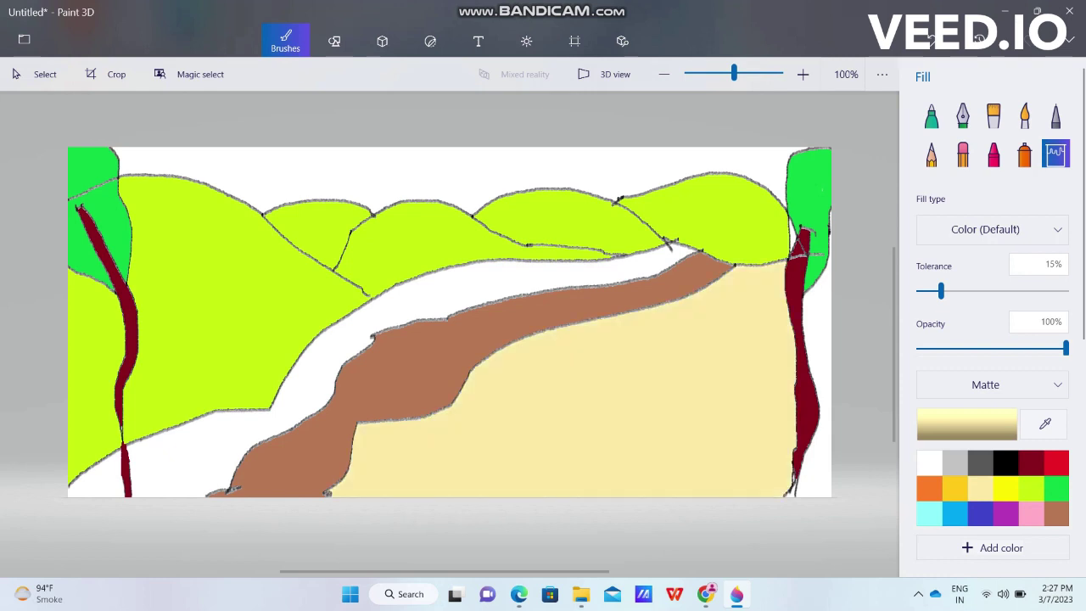
pyautogui.click(509, 276)
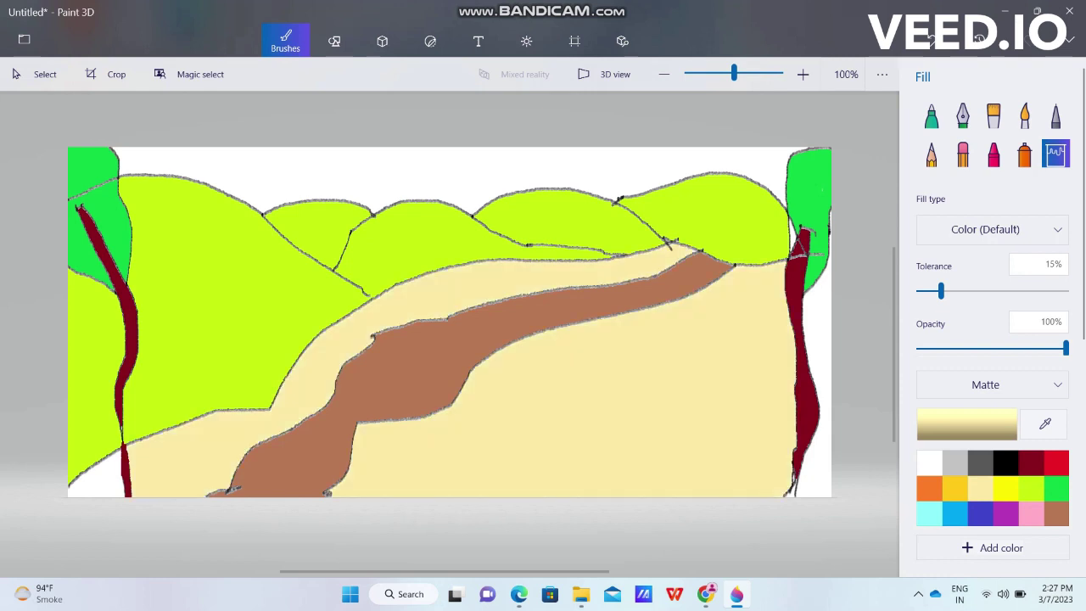
pyautogui.click(91, 485)
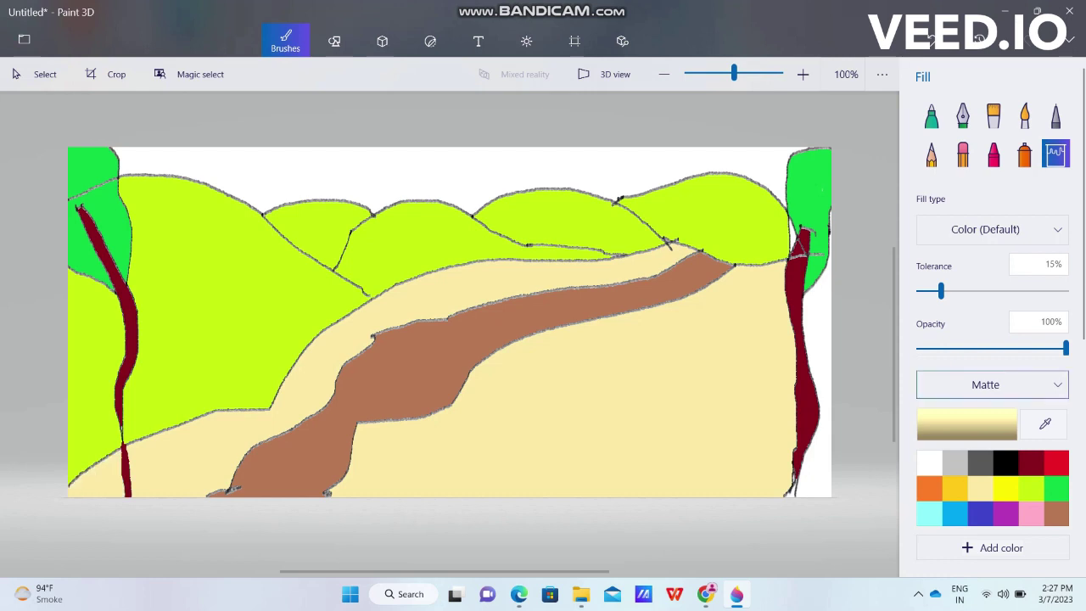
# Step: Fill the strip beyond the right tree's trunk and the sky with light grey
pyautogui.click(953, 462)
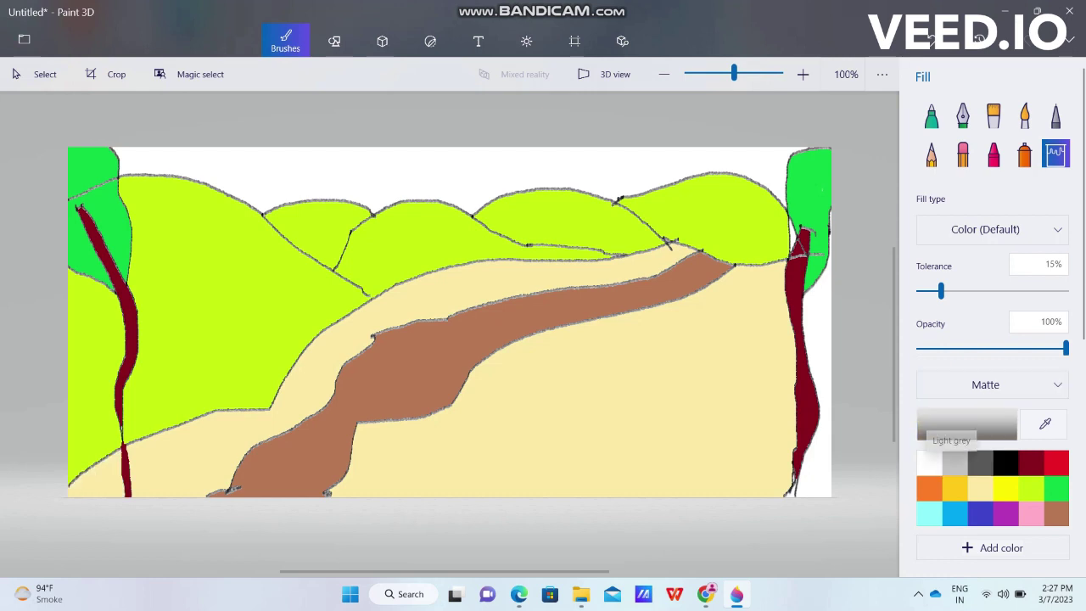
pyautogui.click(820, 381)
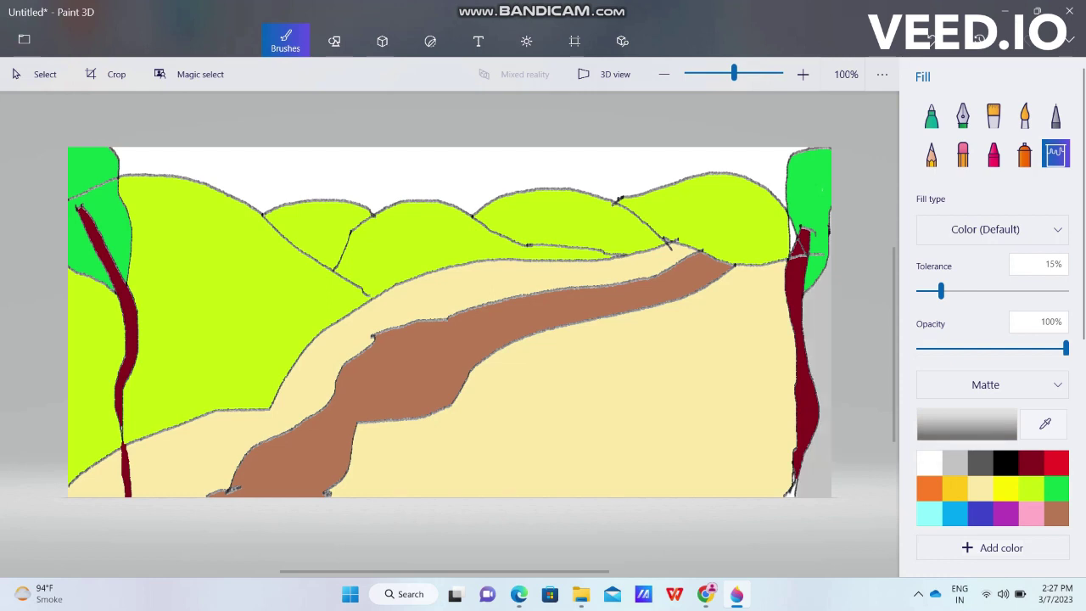
pyautogui.click(458, 165)
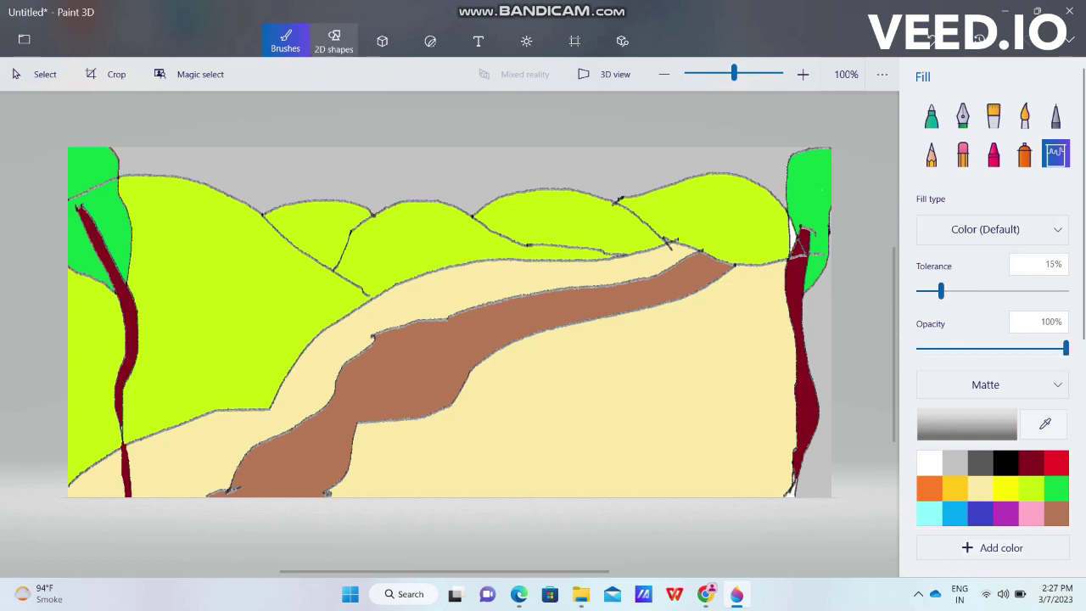
# Step: Draw a small circle in the sky above the dip beside the leftmost hill and fill it with yellow as the sun
pyautogui.click(334, 41)
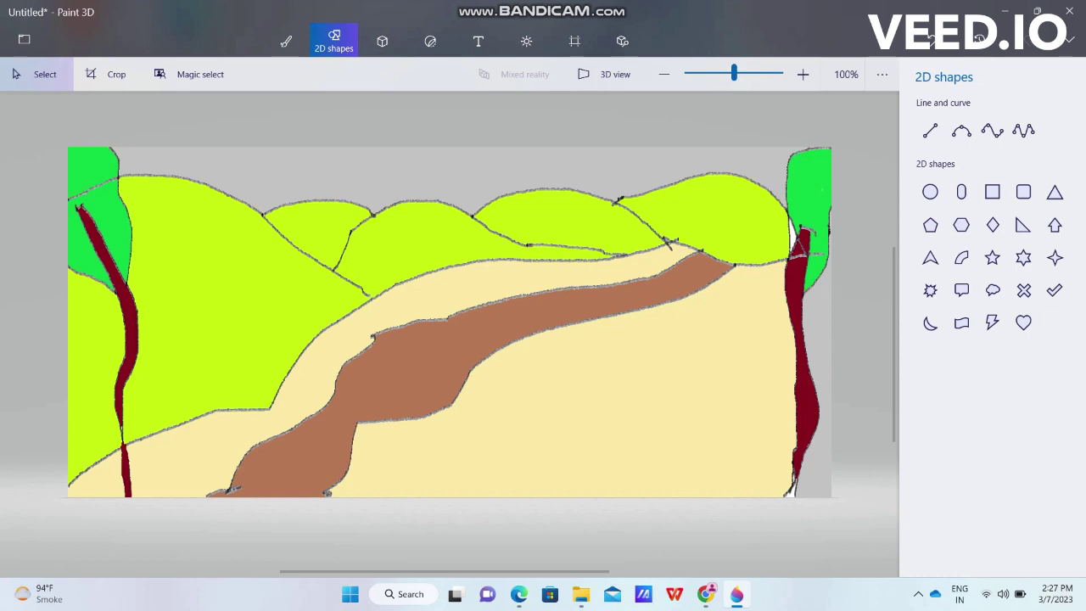
pyautogui.click(930, 192)
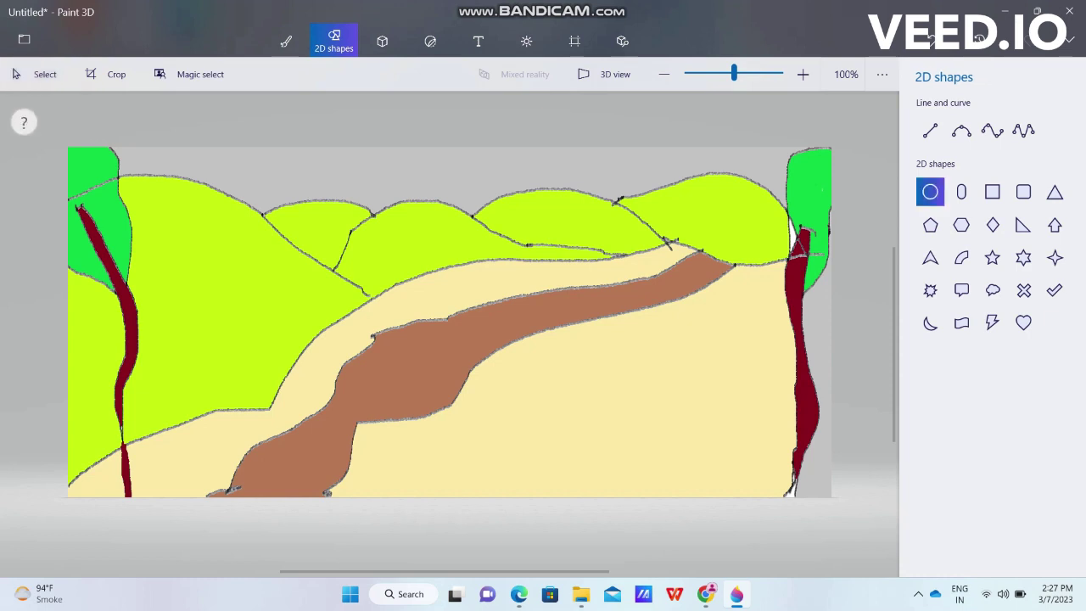
pyautogui.moveTo(317, 162); pyautogui.dragTo(284, 173)
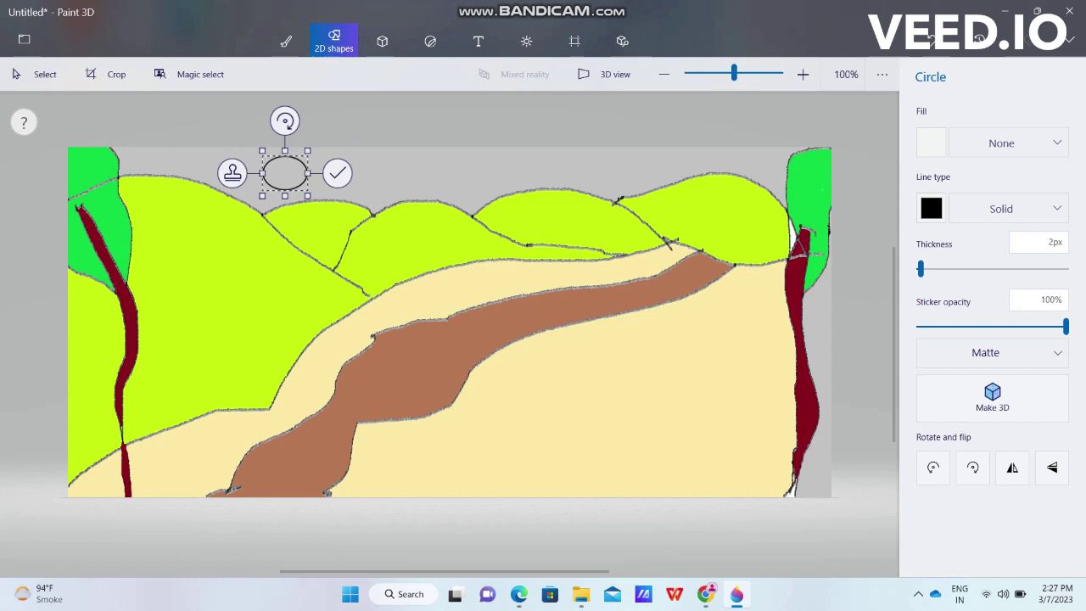
pyautogui.press('Return')
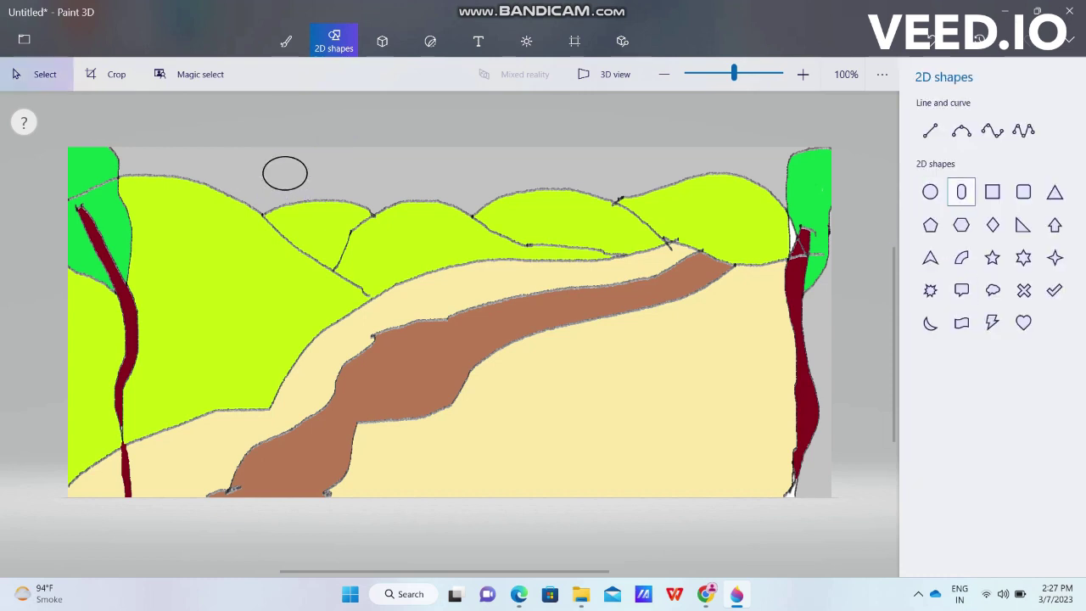
pyautogui.click(286, 41)
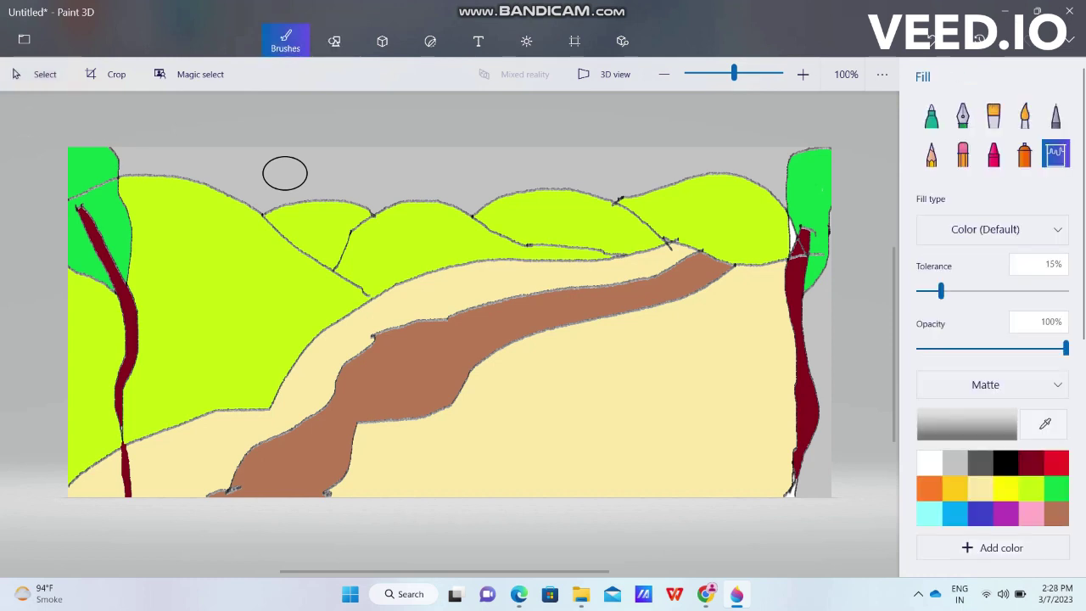
pyautogui.click(1005, 488)
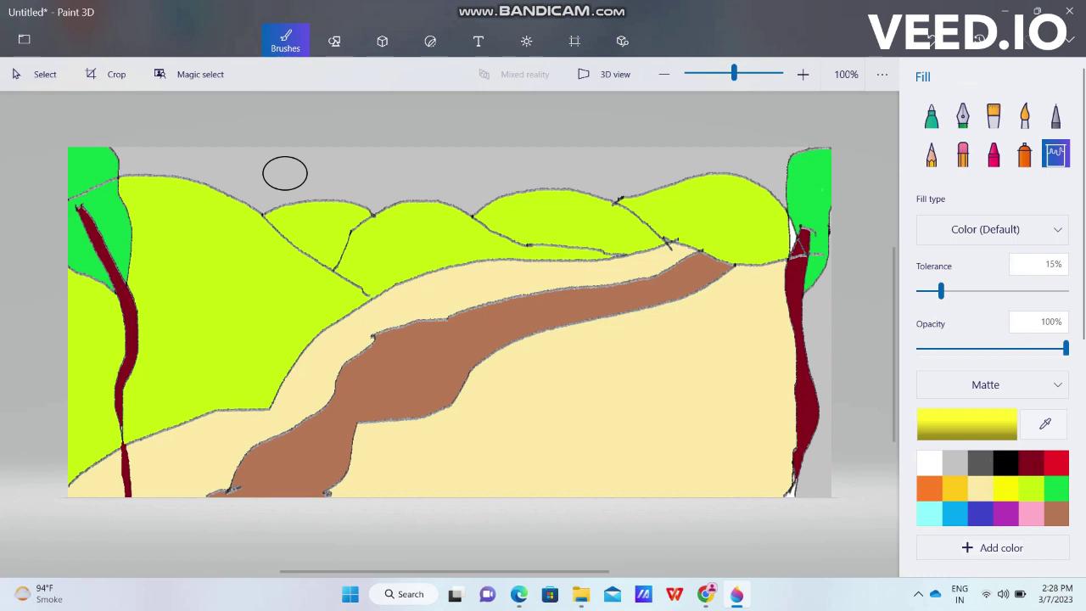
pyautogui.click(285, 173)
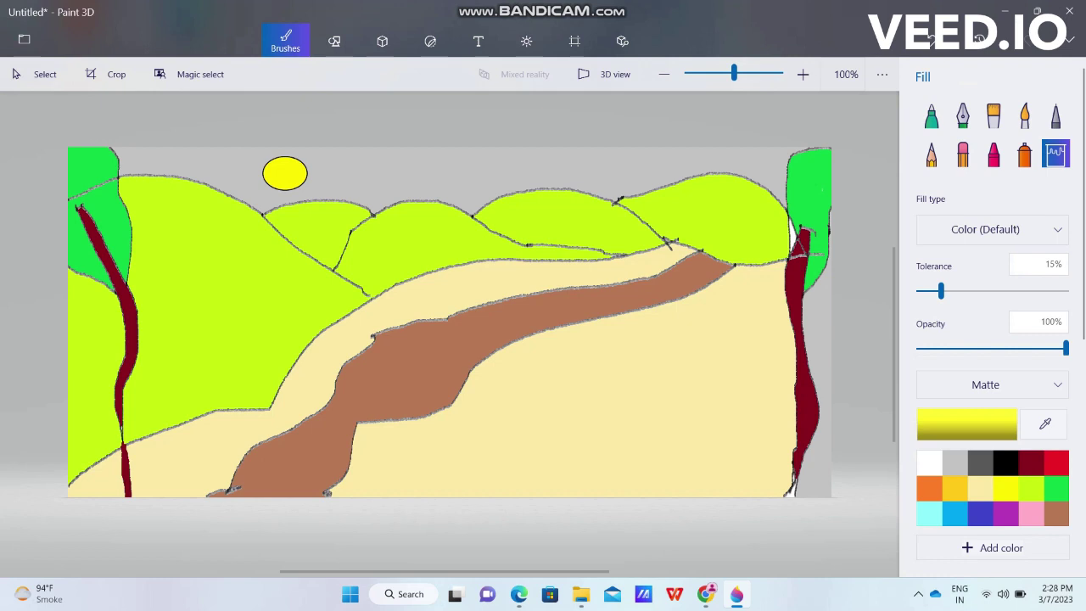
# Step: Draw six small black V-shaped birds with the Pencil, spread across the sky between the sun and the right tree
pyautogui.click(335, 40)
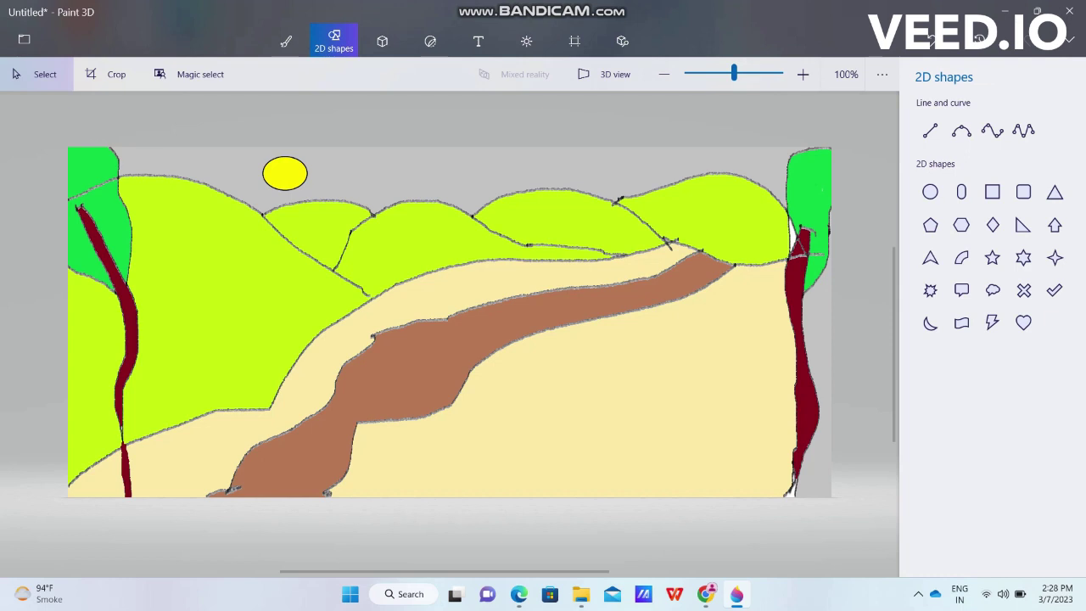
pyautogui.click(285, 41)
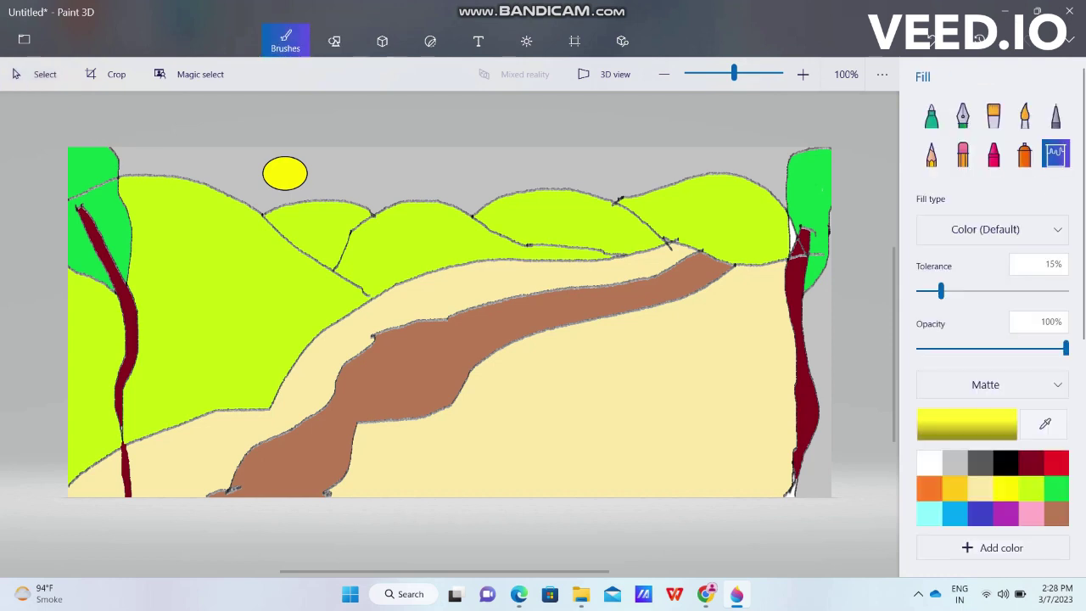
pyautogui.click(932, 153)
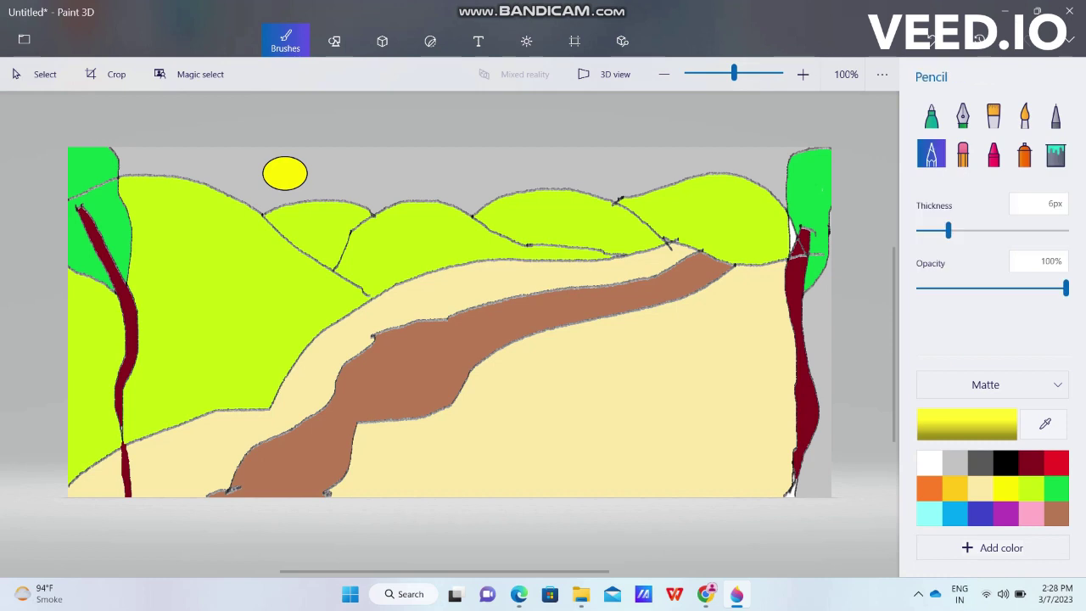
pyautogui.click(1006, 462)
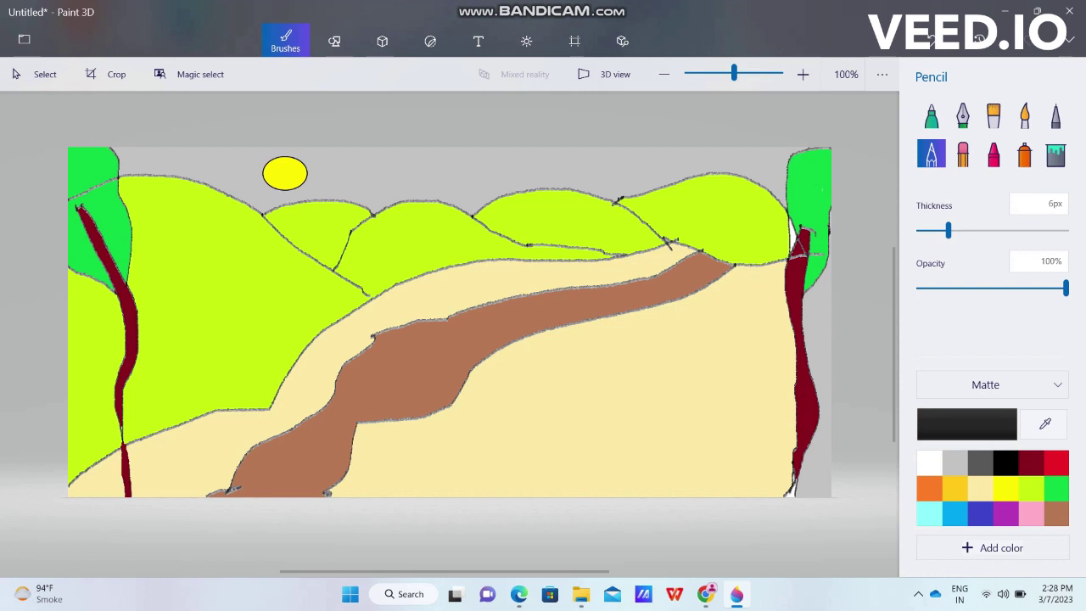
pyautogui.moveTo(433, 160)
pyautogui.mouseDown()
pyautogui.moveTo(457, 176)
pyautogui.moveTo(463, 161)
pyautogui.mouseUp()
pyautogui.moveTo(514, 162)
pyautogui.mouseDown()
pyautogui.moveTo(591, 163)
pyautogui.moveTo(602, 150)
pyautogui.mouseUp()
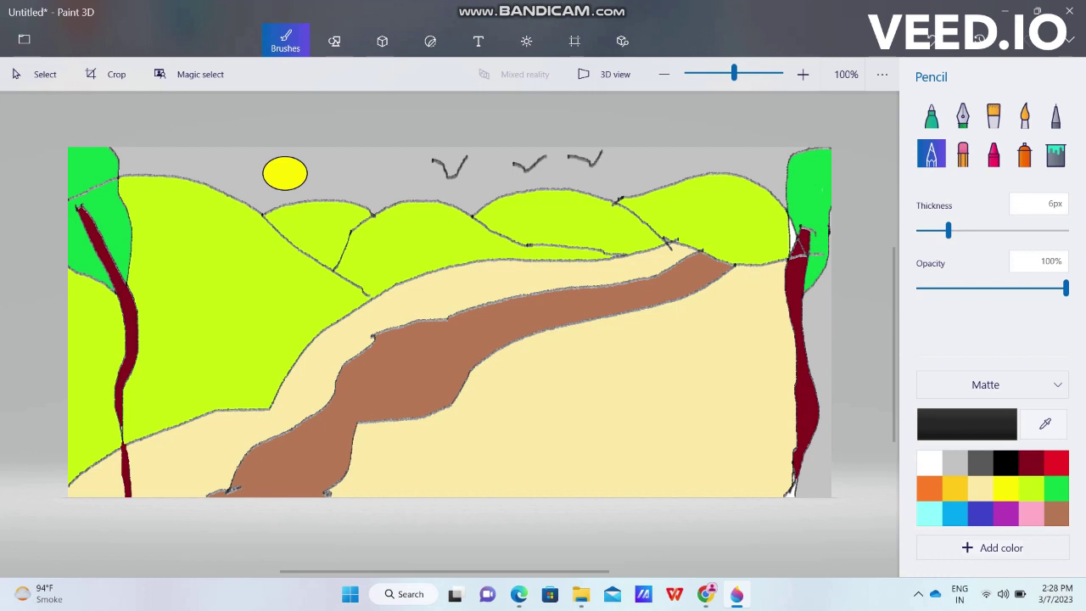
pyautogui.moveTo(321, 166)
pyautogui.mouseDown()
pyautogui.moveTo(348, 180)
pyautogui.moveTo(354, 165)
pyautogui.mouseUp()
pyautogui.moveTo(384, 189); pyautogui.dragTo(392, 192)
pyautogui.moveTo(651, 169); pyautogui.dragTo(675, 154)
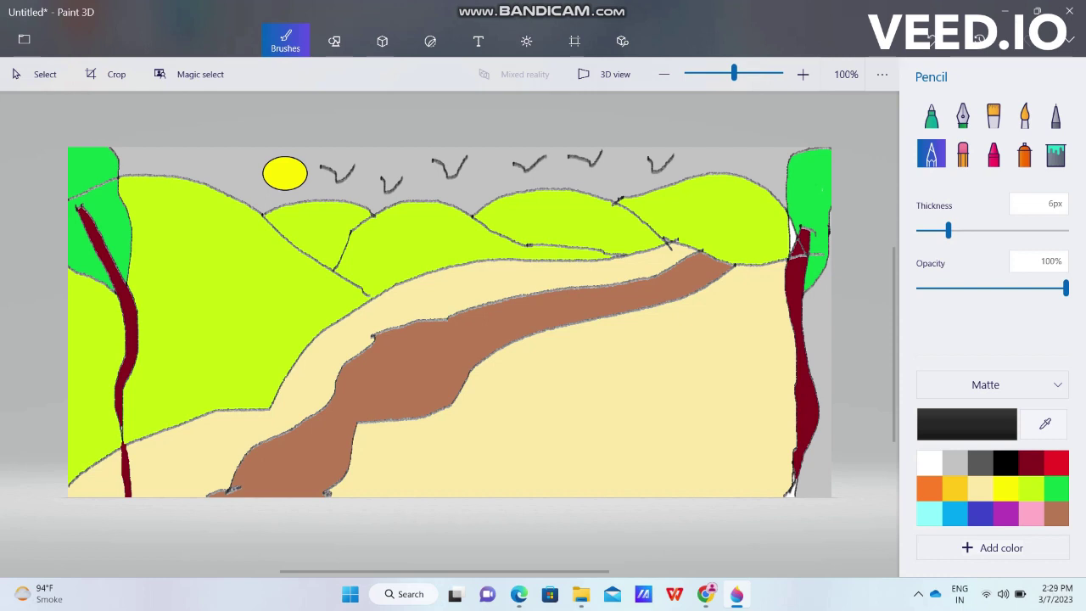
pyautogui.click(1056, 153)
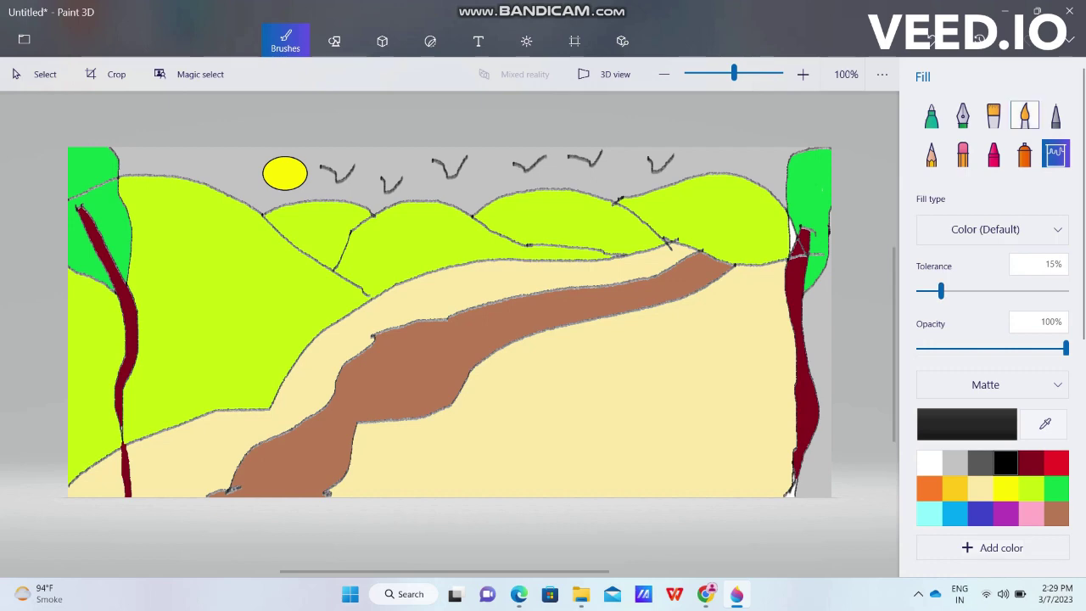
pyautogui.click(1004, 11)
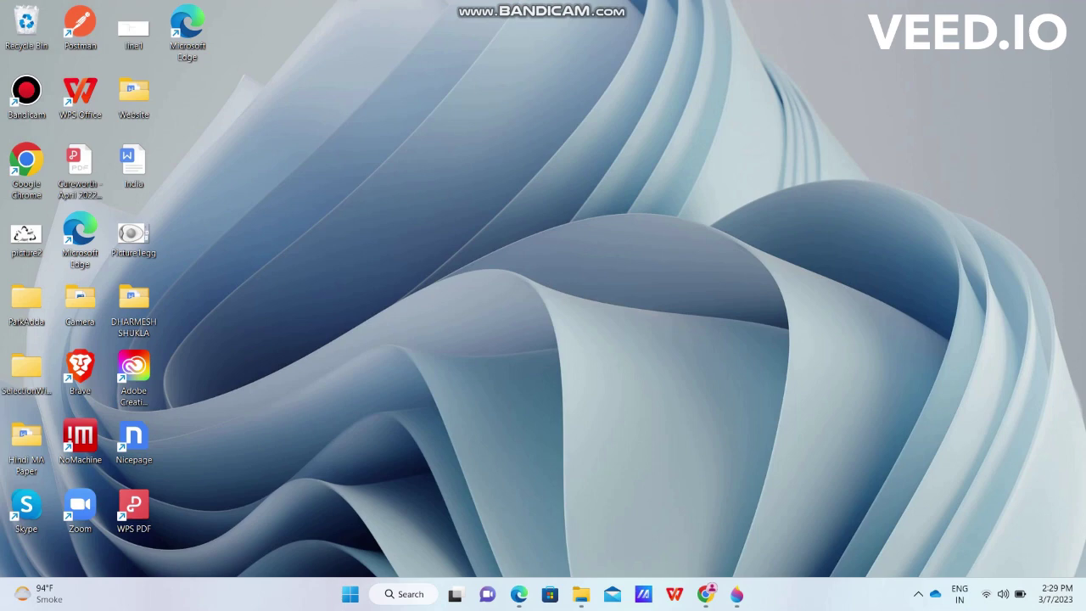
pyautogui.click(918, 593)
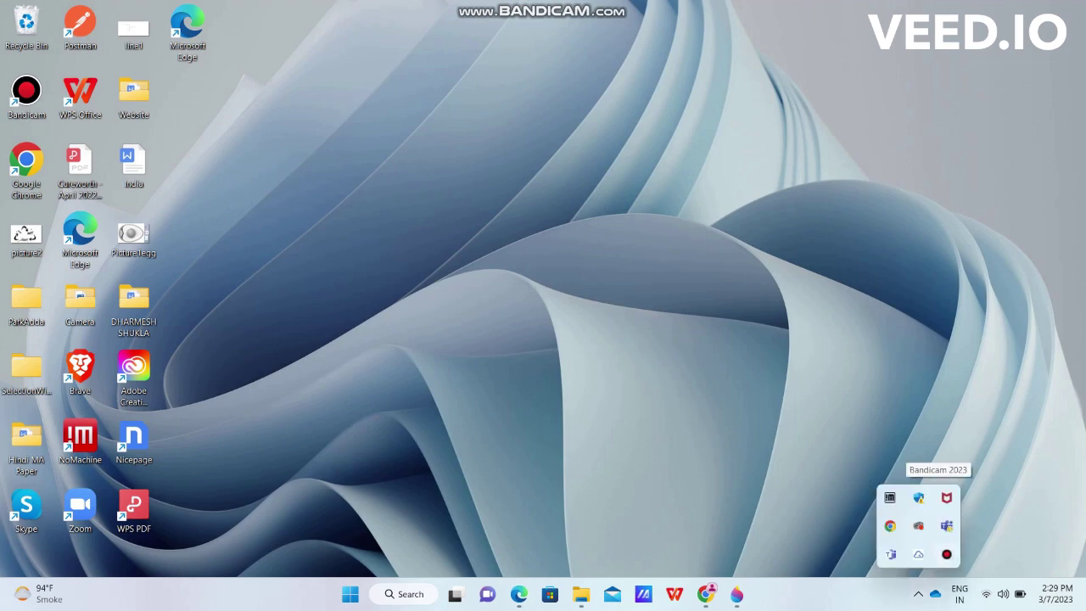
pyautogui.click(947, 554)
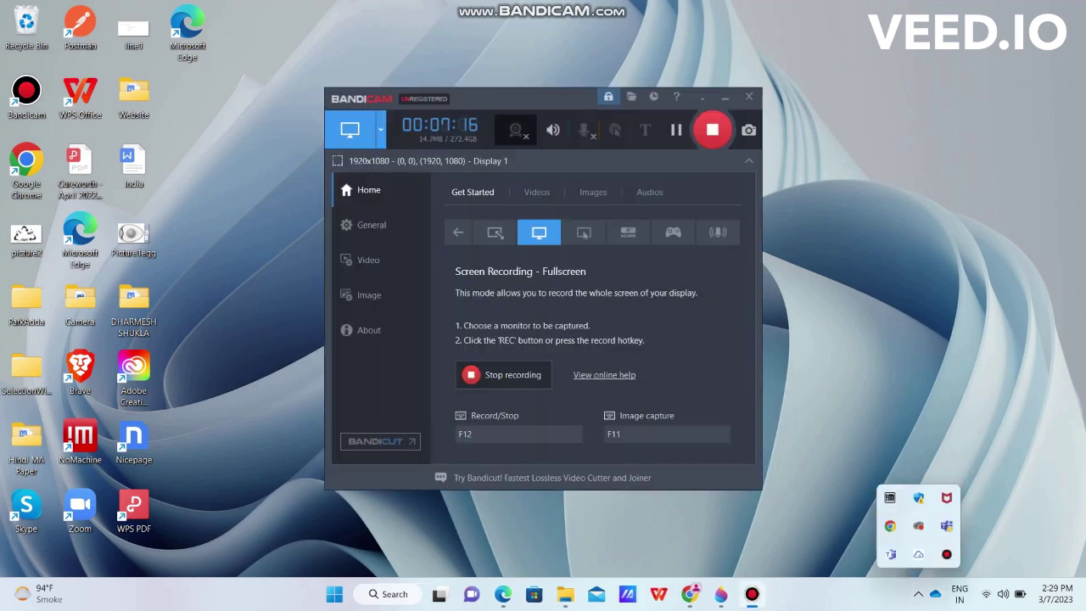